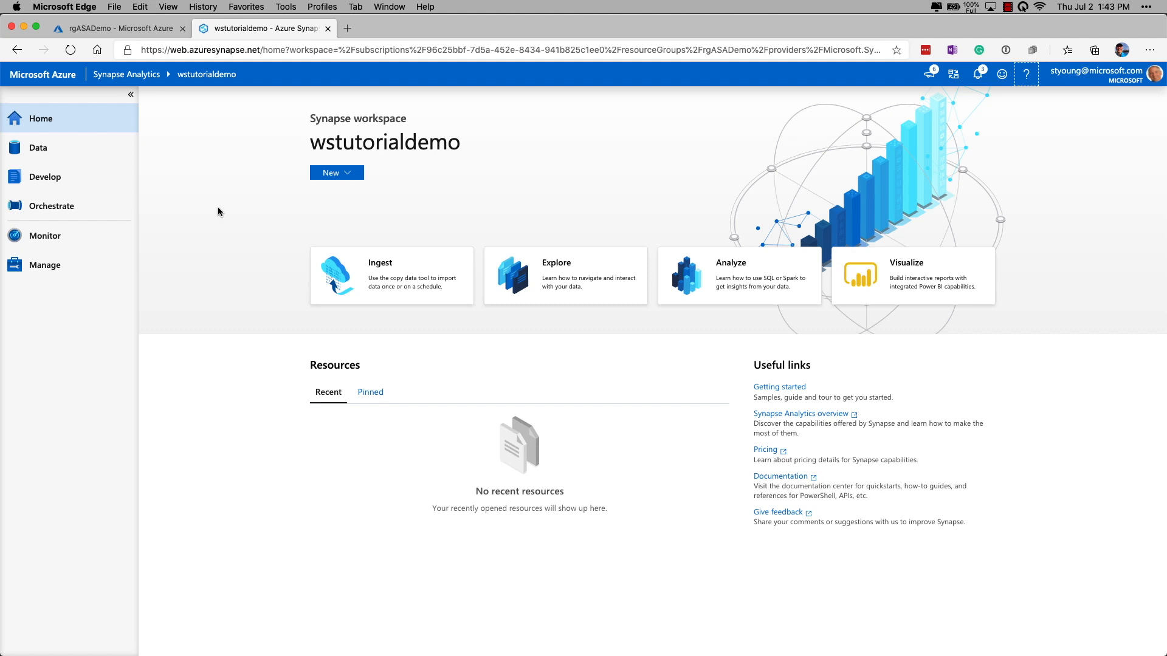
# Step: Resume the paused SQLDB1 SQL pool from the Manage hub
pyautogui.click(45, 268)
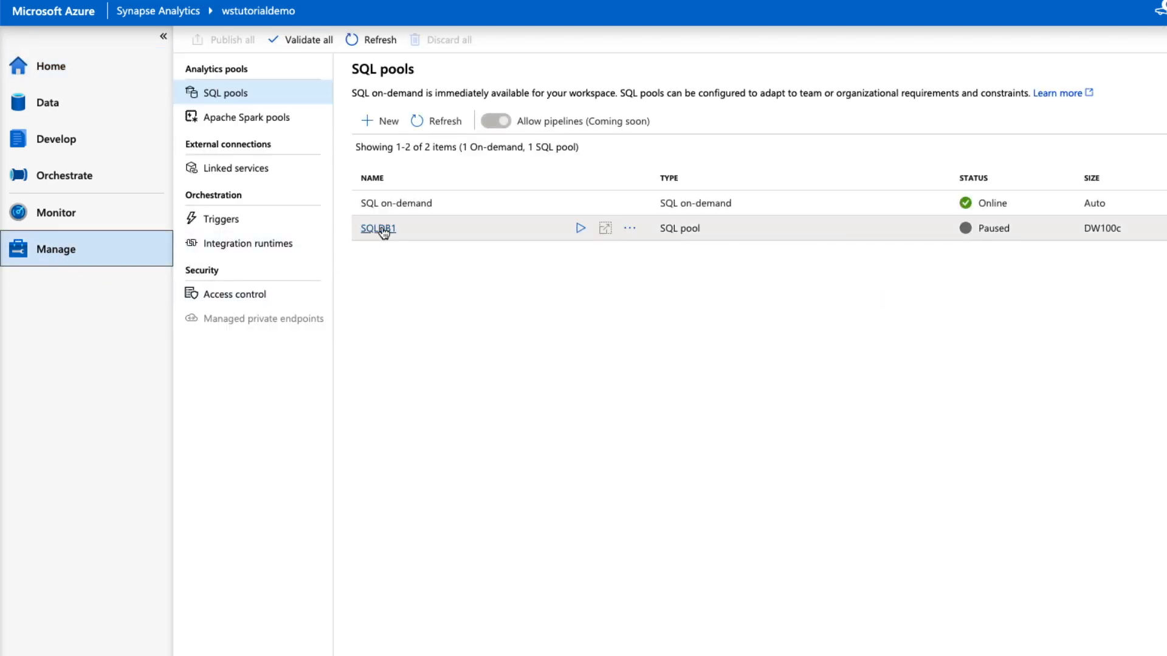
pyautogui.click(581, 229)
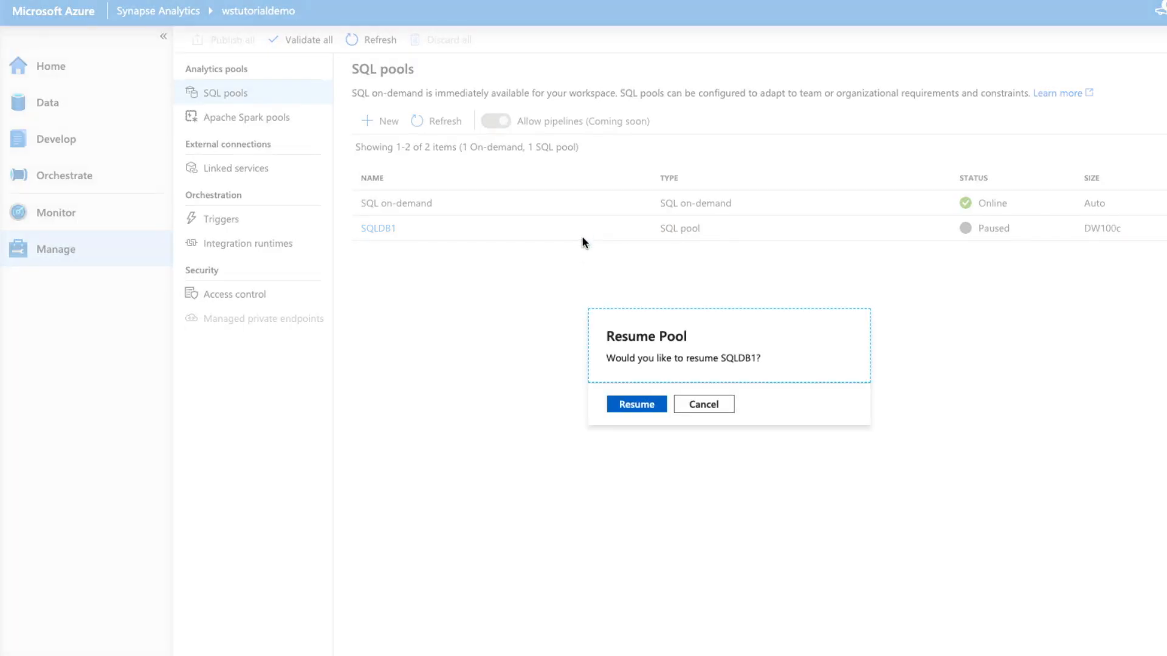
pyautogui.click(635, 407)
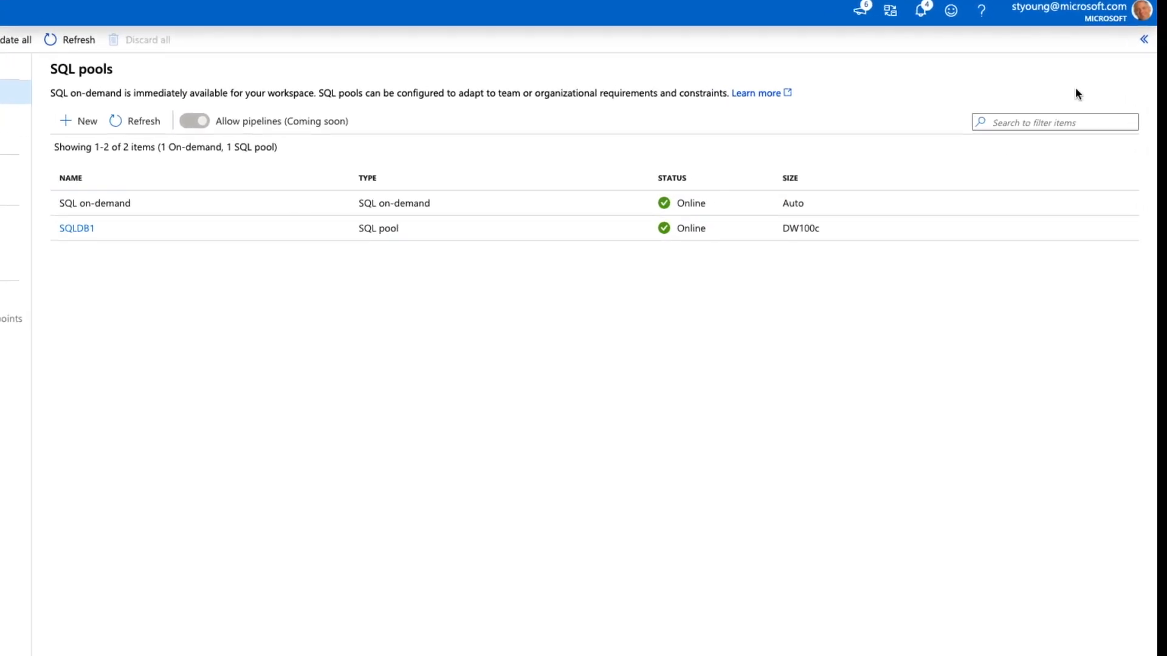
# Step: From the Getting started hub, load the sample data into the existing SQLDB1 SQL pool
pyautogui.click(989, 20)
pyautogui.moveTo(916, 70)
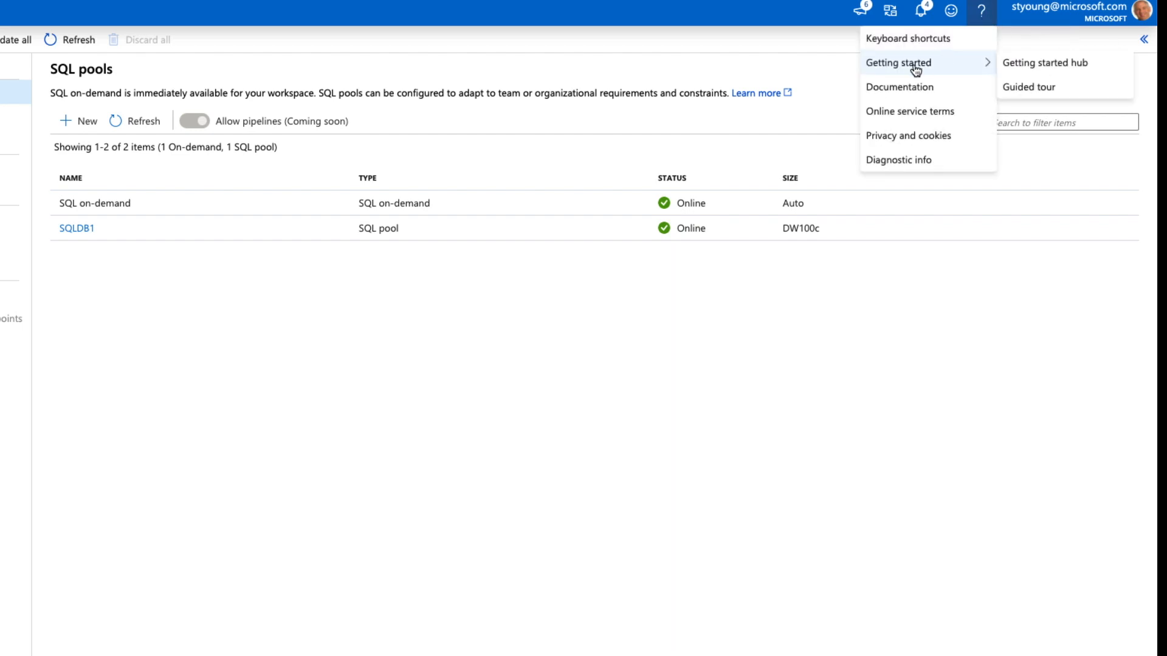
pyautogui.click(1033, 67)
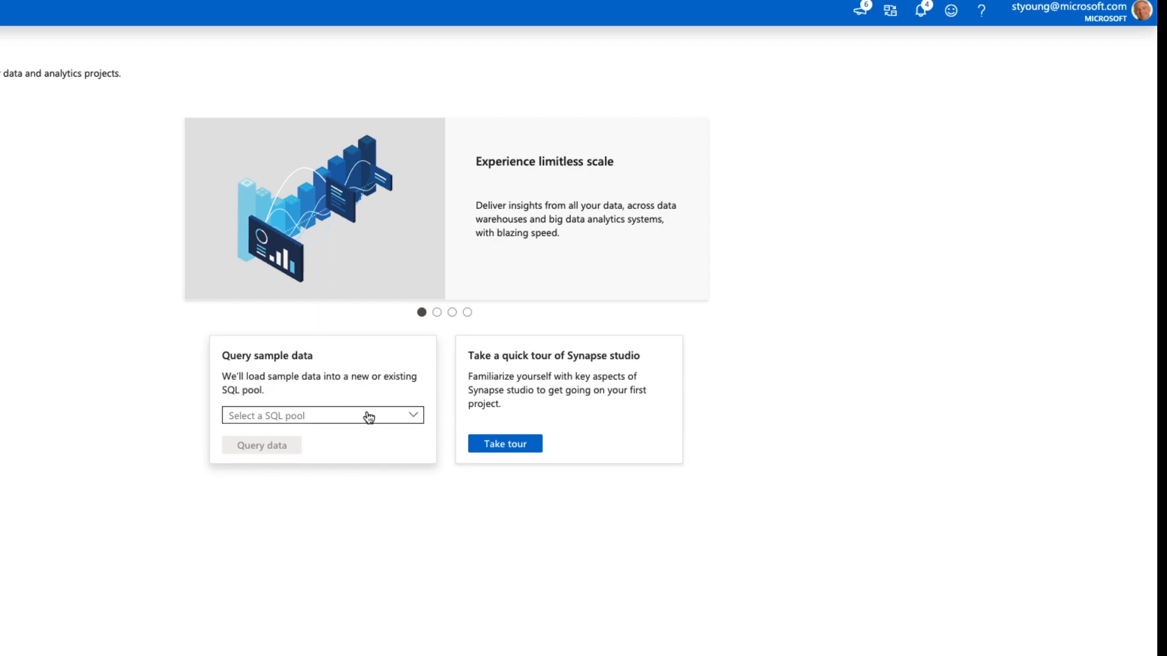
pyautogui.click(413, 418)
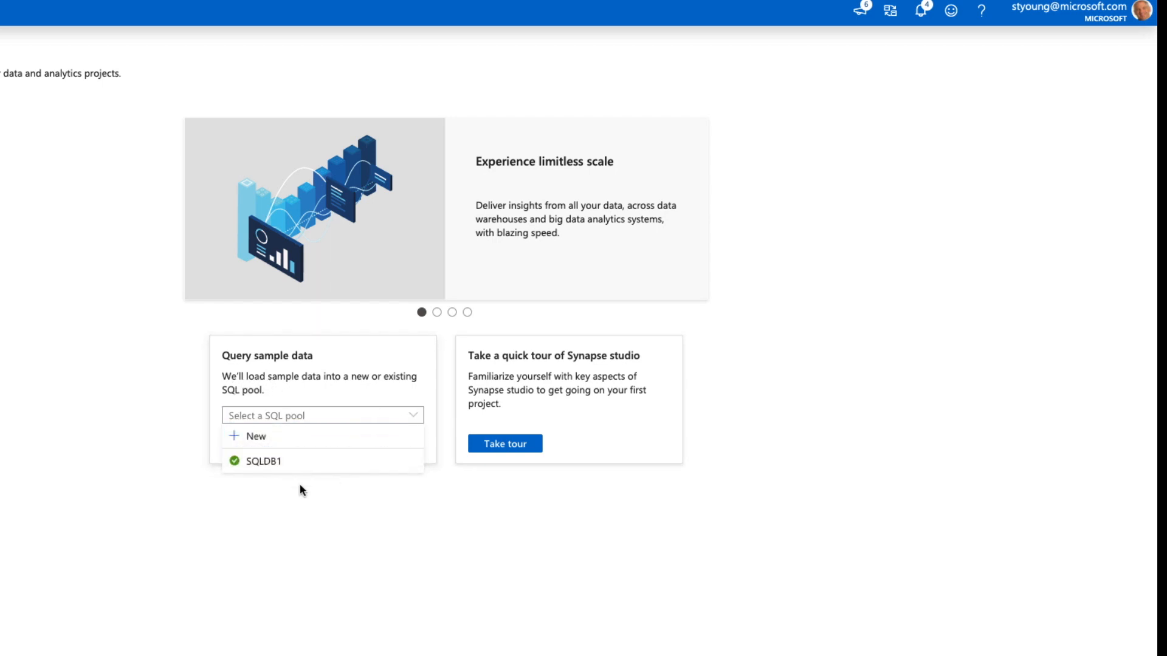
pyautogui.click(268, 463)
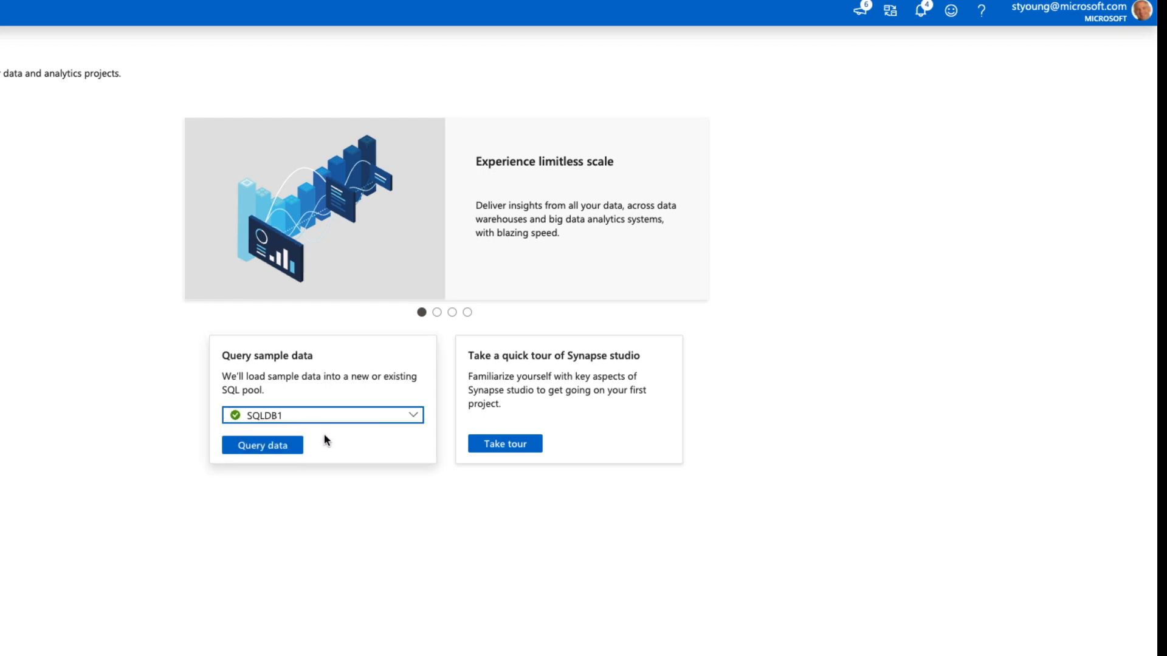
pyautogui.click(255, 449)
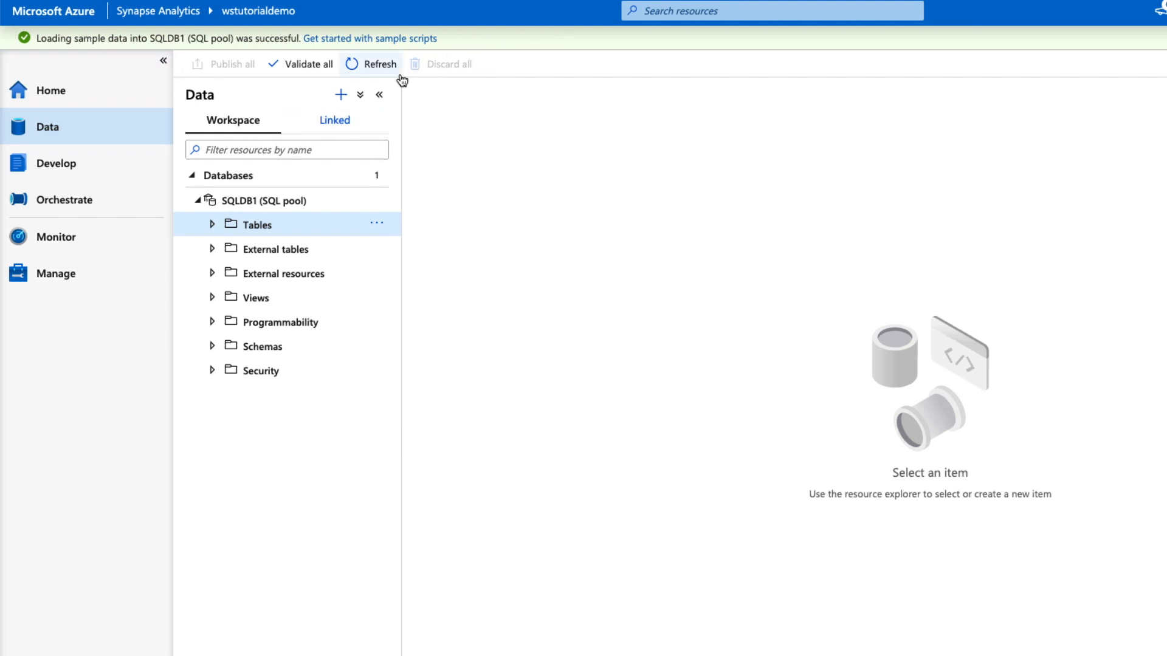
# Step: Open the sample scripts, dismiss the tour tip, and look through the BringYourData and SampleQueries scripts
pyautogui.click(343, 39)
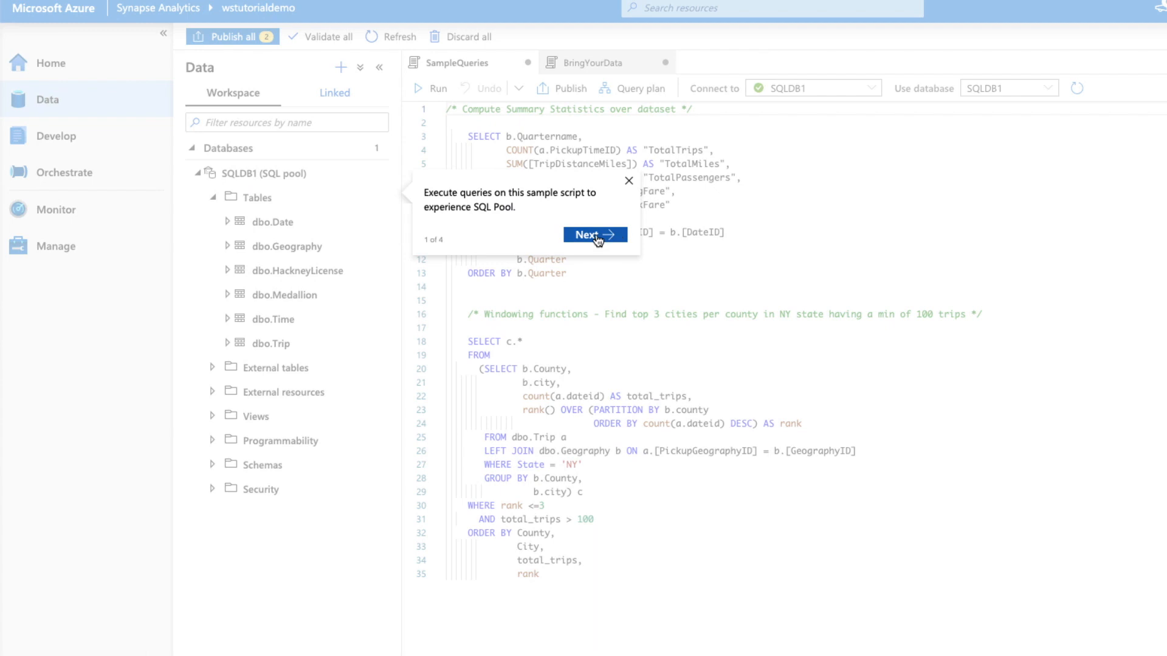
pyautogui.click(627, 183)
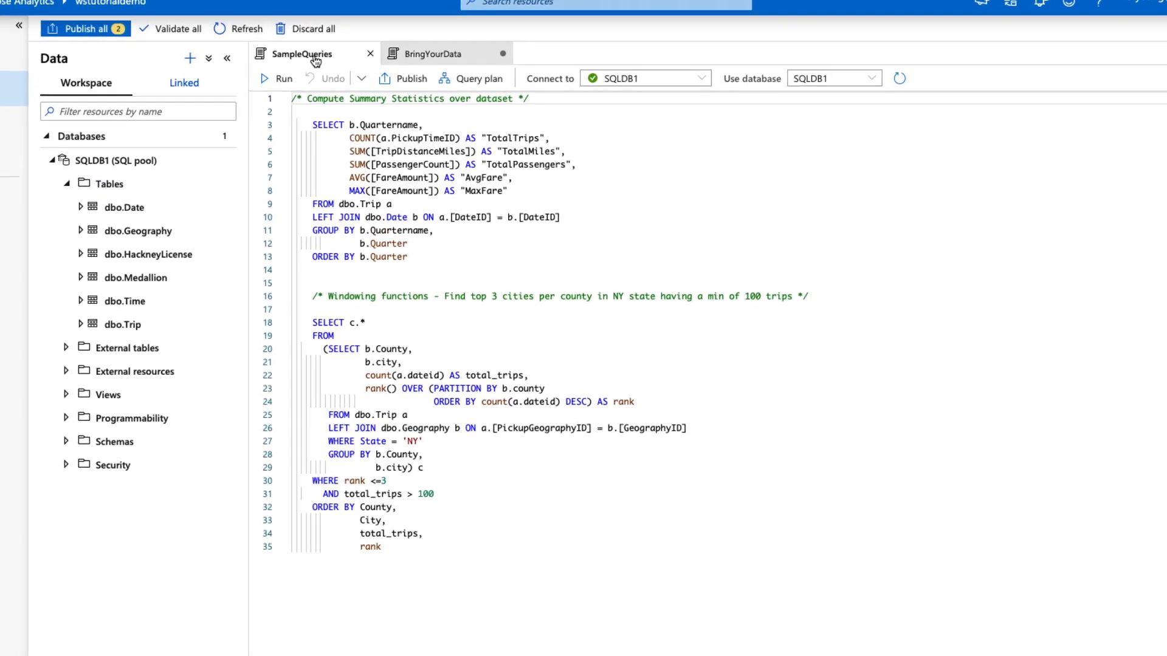
pyautogui.click(428, 39)
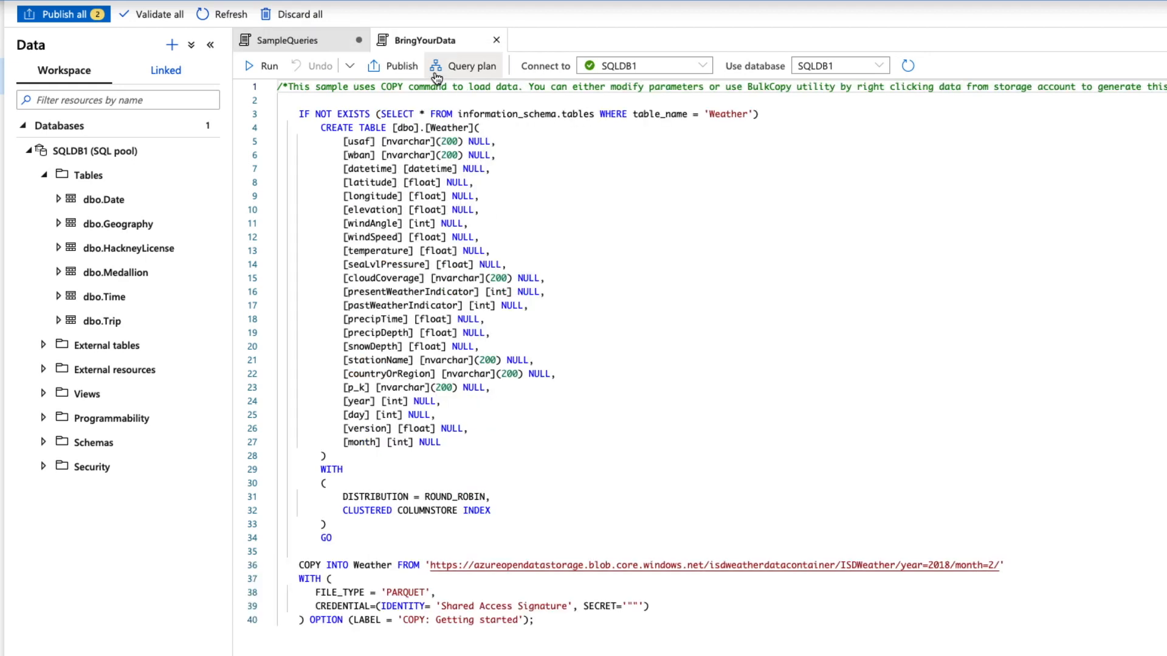
pyautogui.click(298, 41)
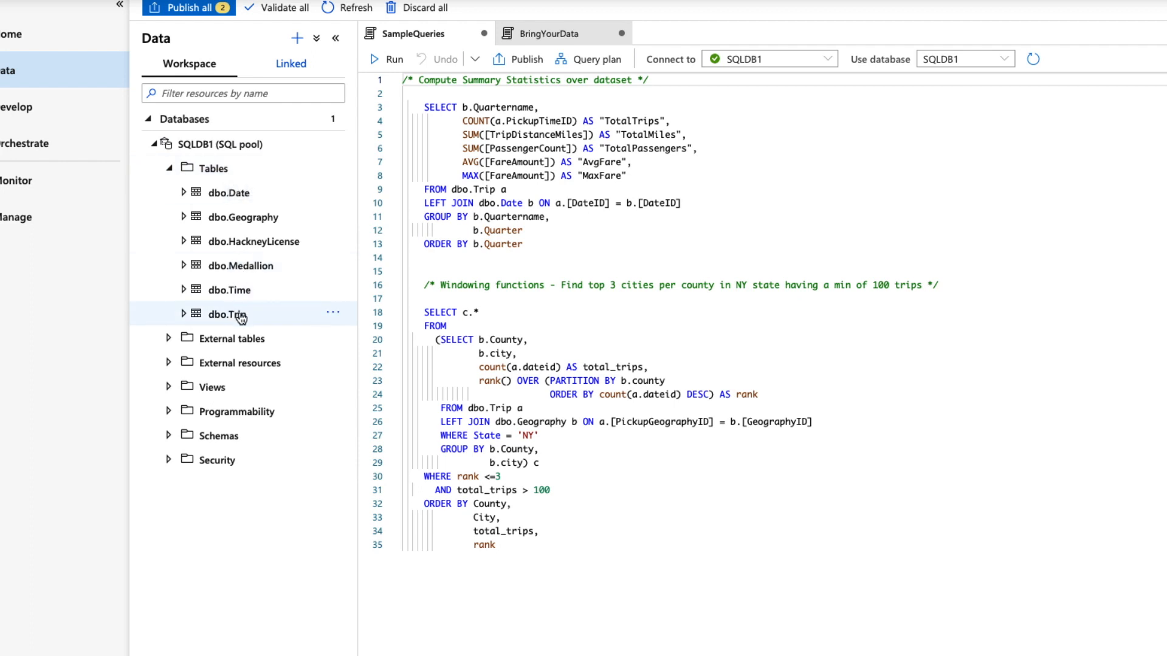
# Step: Create a new SQL script selecting the top 100 rows of the dbo.Trip table
pyautogui.click(333, 313)
pyautogui.moveTo(385, 344)
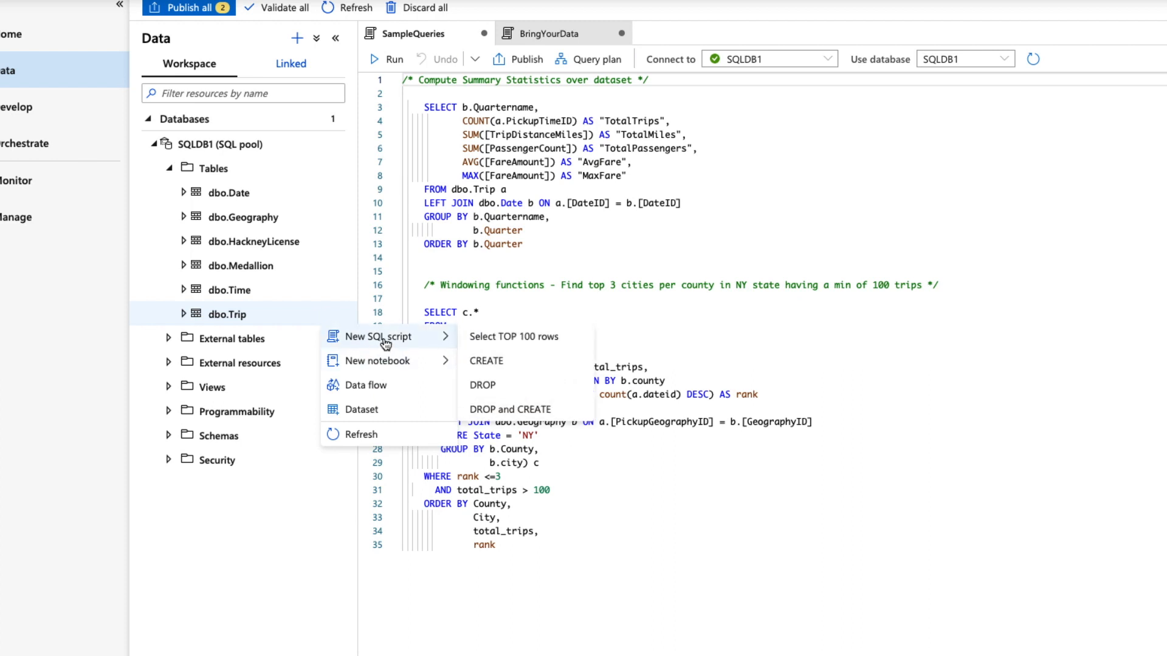
pyautogui.click(540, 341)
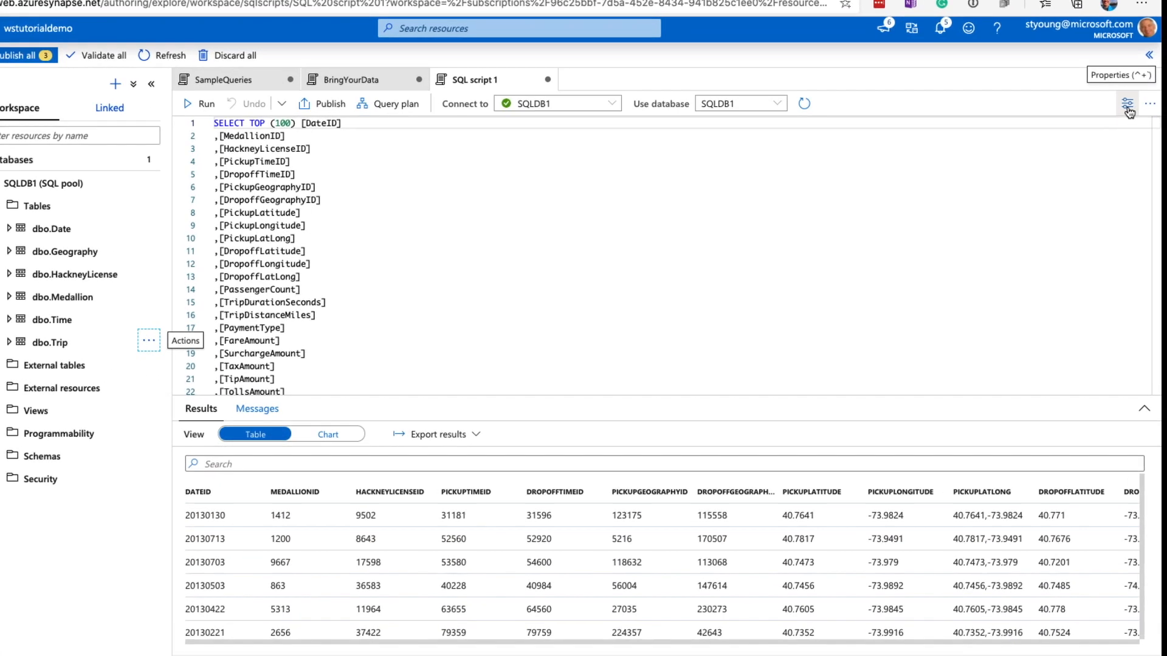
# Step: Name the new script "Passenger Count" and give it the description "Sample script for passengers"
pyautogui.click(1127, 104)
pyautogui.click(1007, 280)
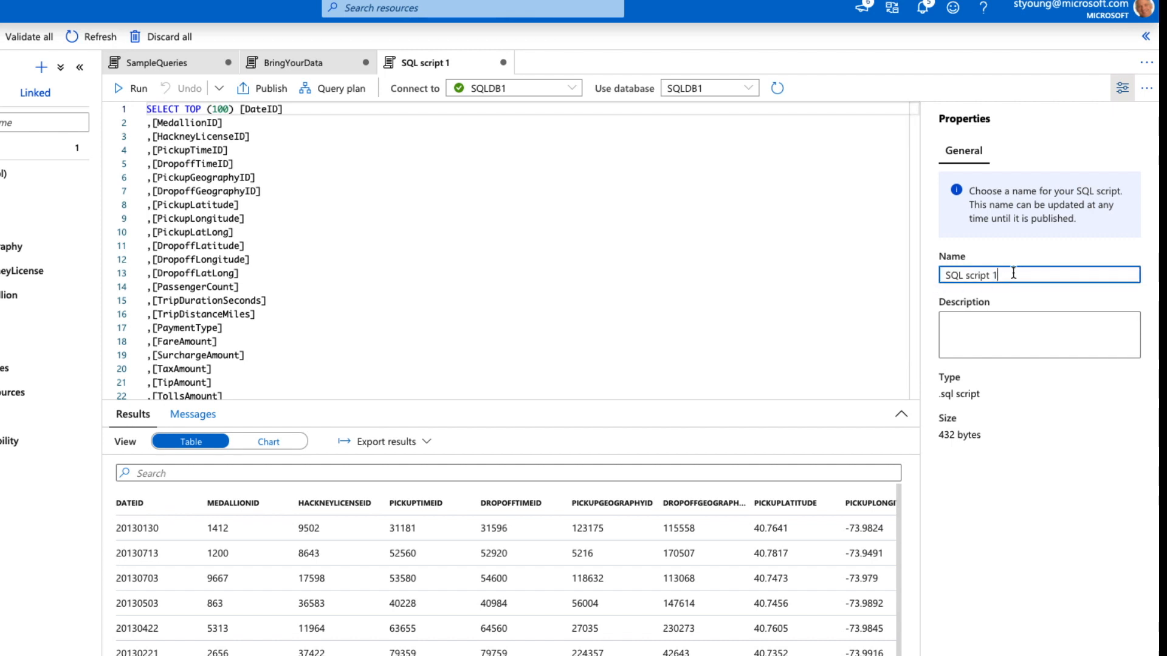
pyautogui.moveTo(1016, 274); pyautogui.dragTo(932, 276)
pyautogui.write('Passenger Coun')
pyautogui.click(1022, 339)
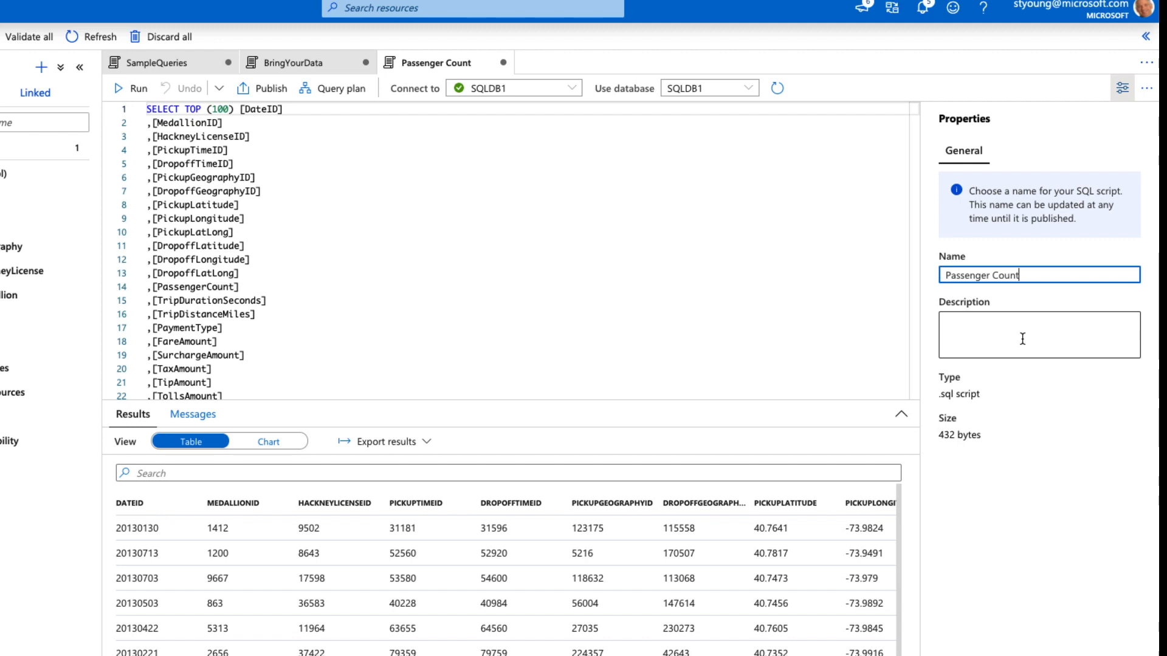
pyautogui.write('Sample')
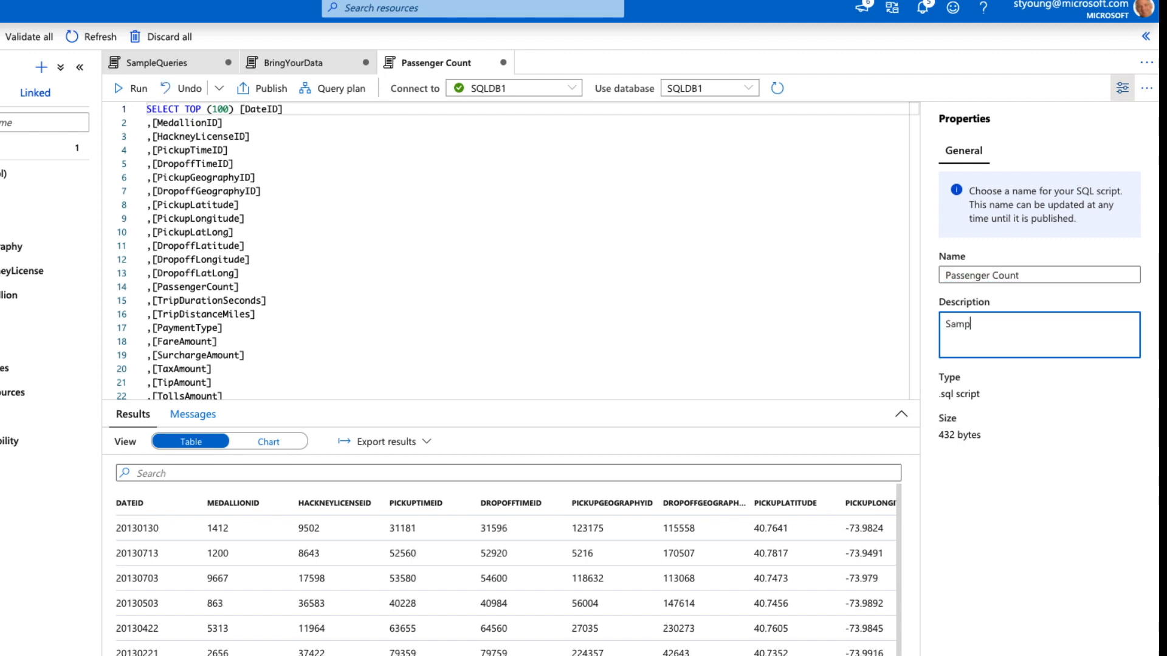
pyautogui.write(' script for passengers')
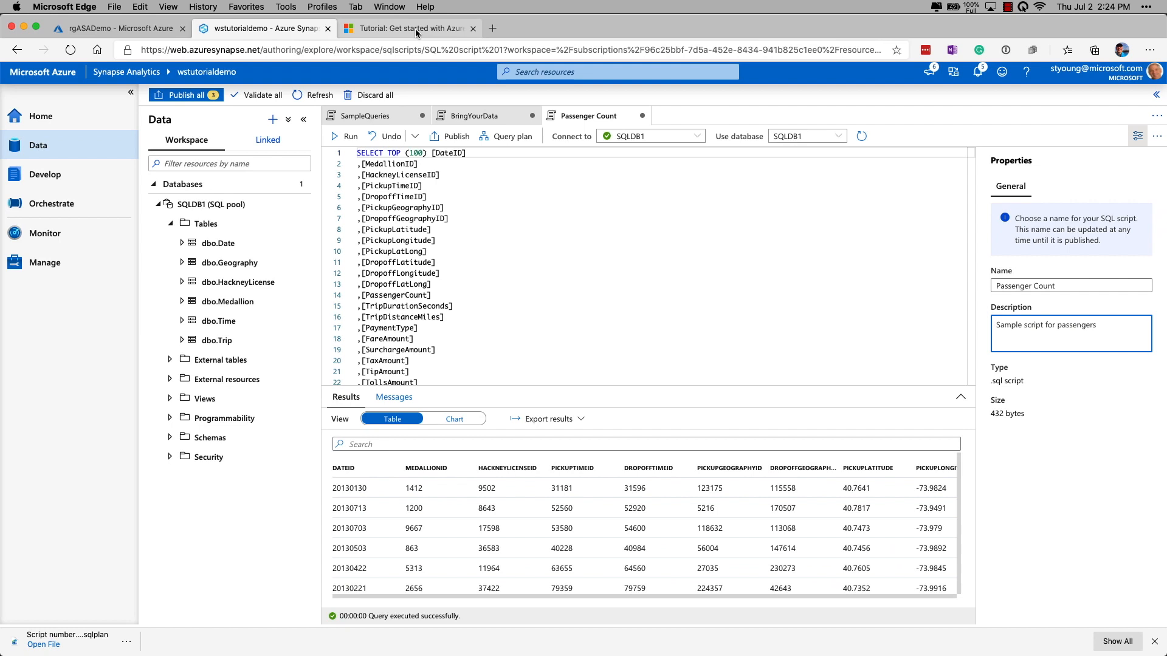
# Step: Copy the passenger trip-distance query from the tutorial page in the other browser tab
pyautogui.click(415, 30)
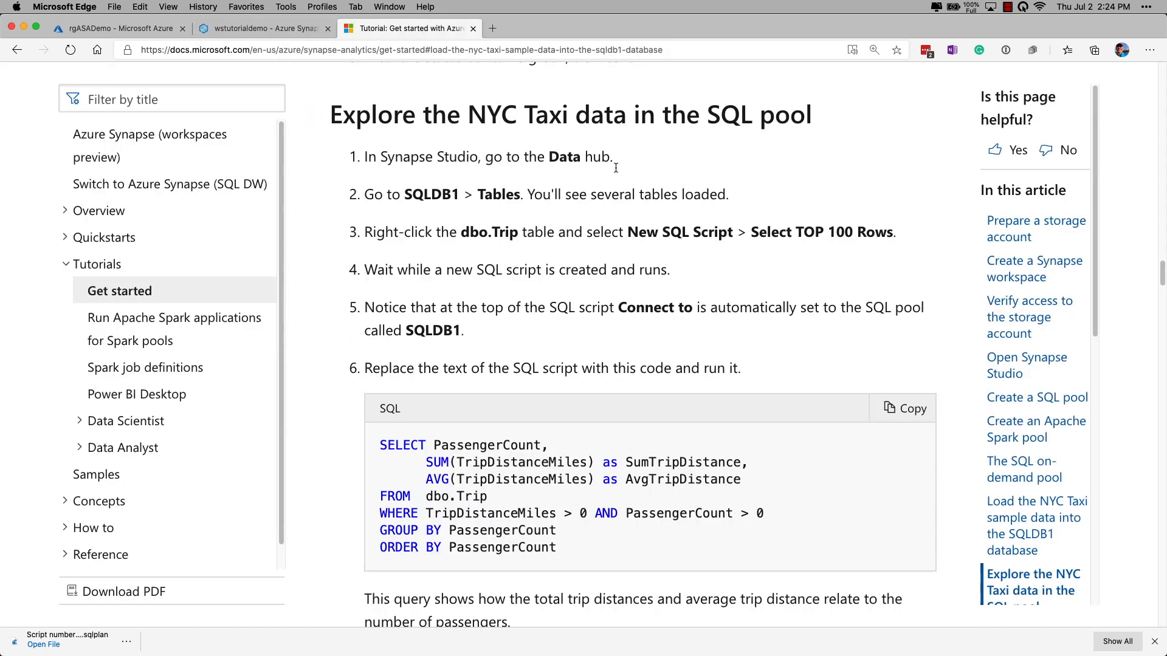
pyautogui.click(909, 411)
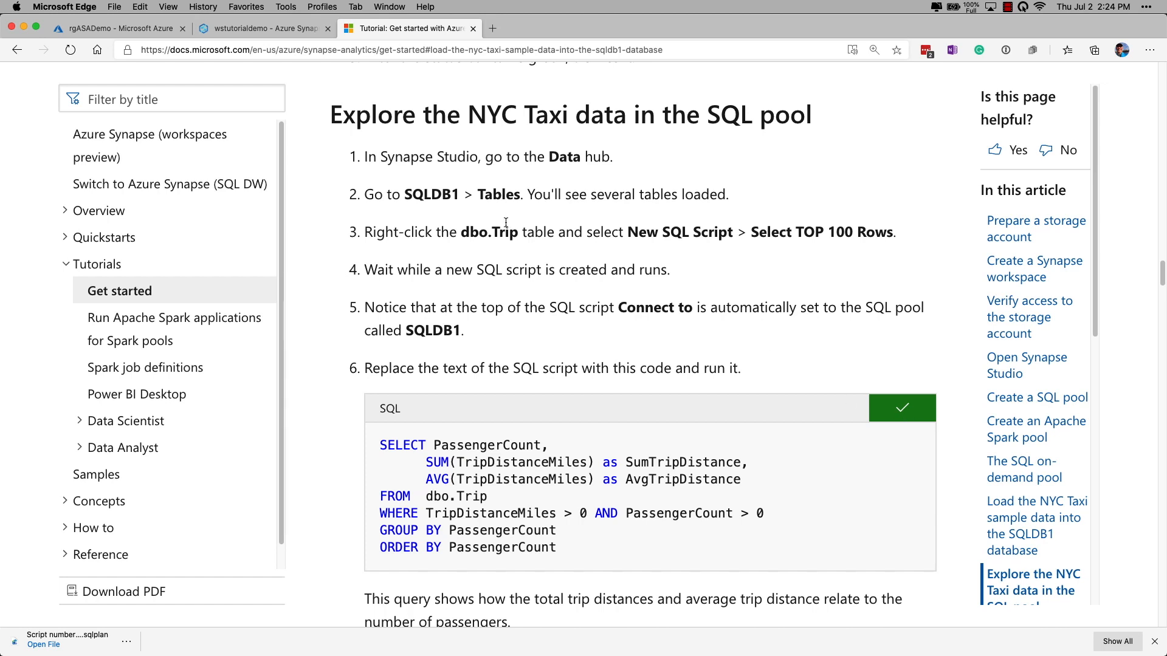
pyautogui.click(241, 30)
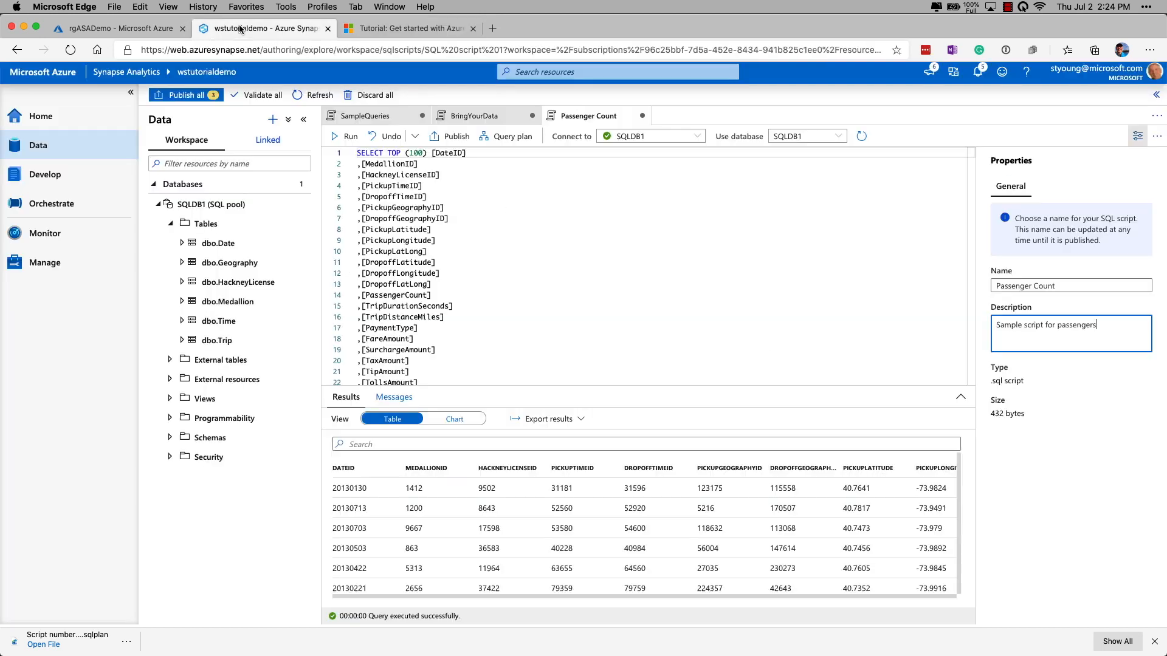
# Step: Replace the script's contents with the copied passenger-count query and run it
pyautogui.click(482, 244)
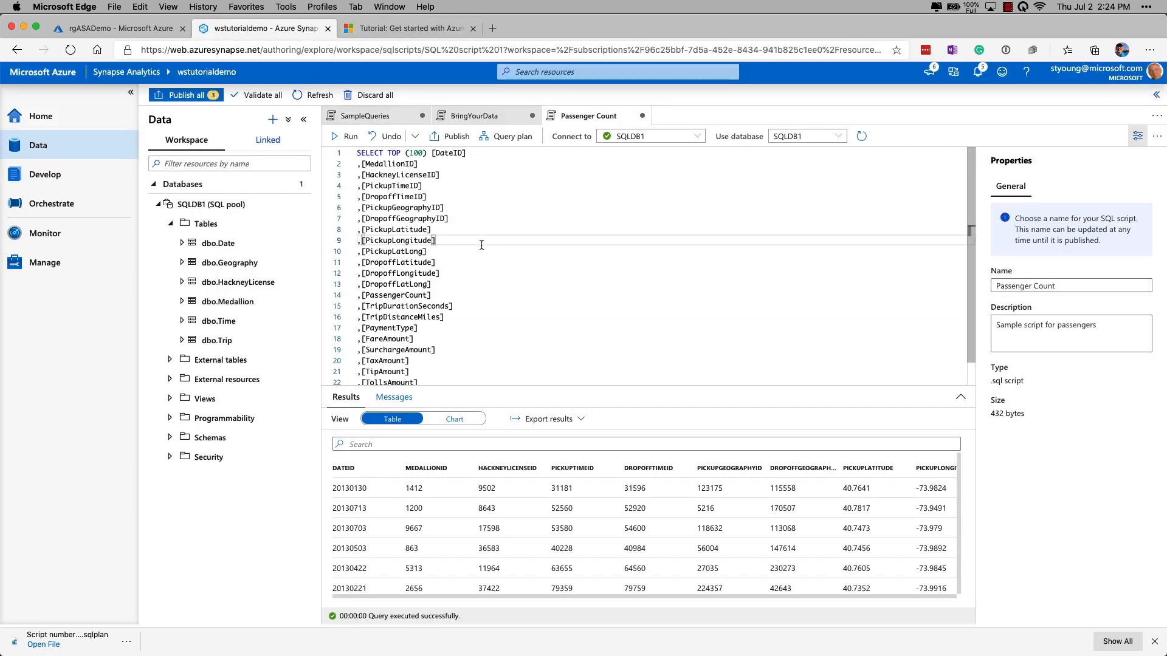
pyautogui.press('super+a')
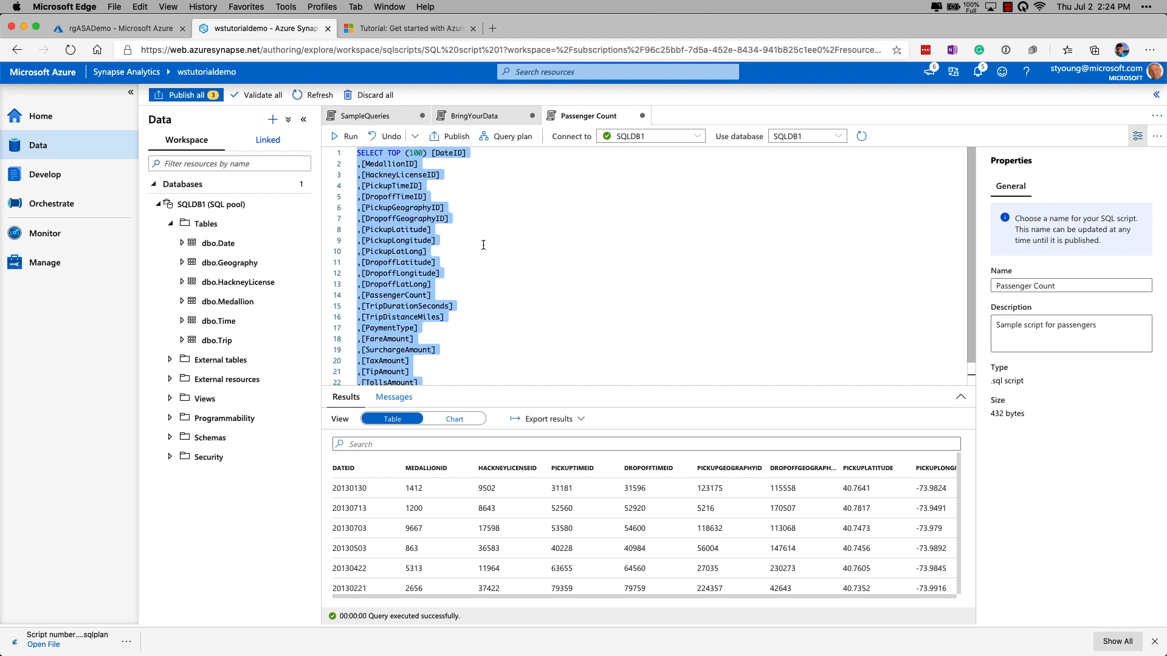
pyautogui.press('BackSpace')
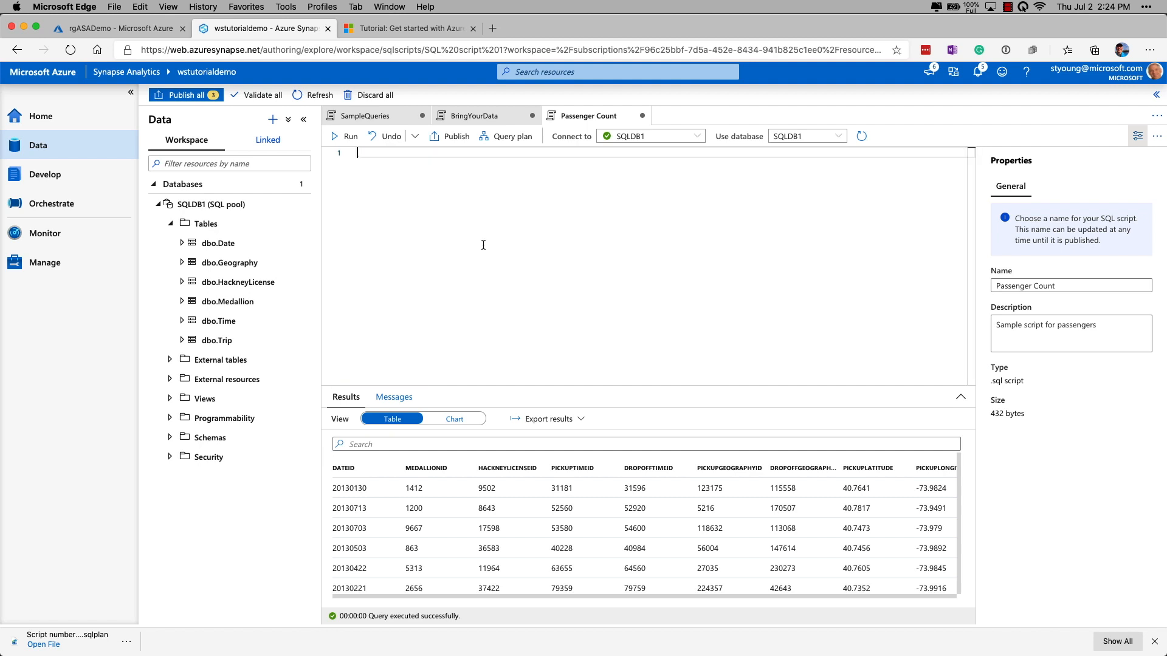
pyautogui.rightClick(383, 166)
pyautogui.click(543, 211)
pyautogui.press('super+v')
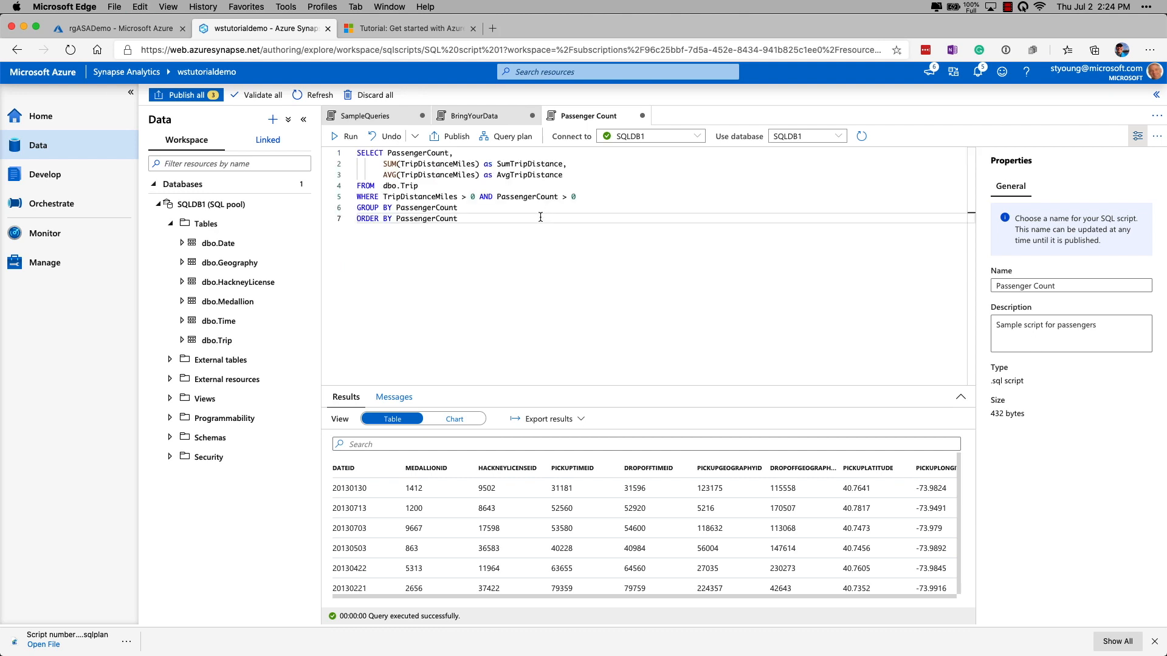
pyautogui.click(349, 138)
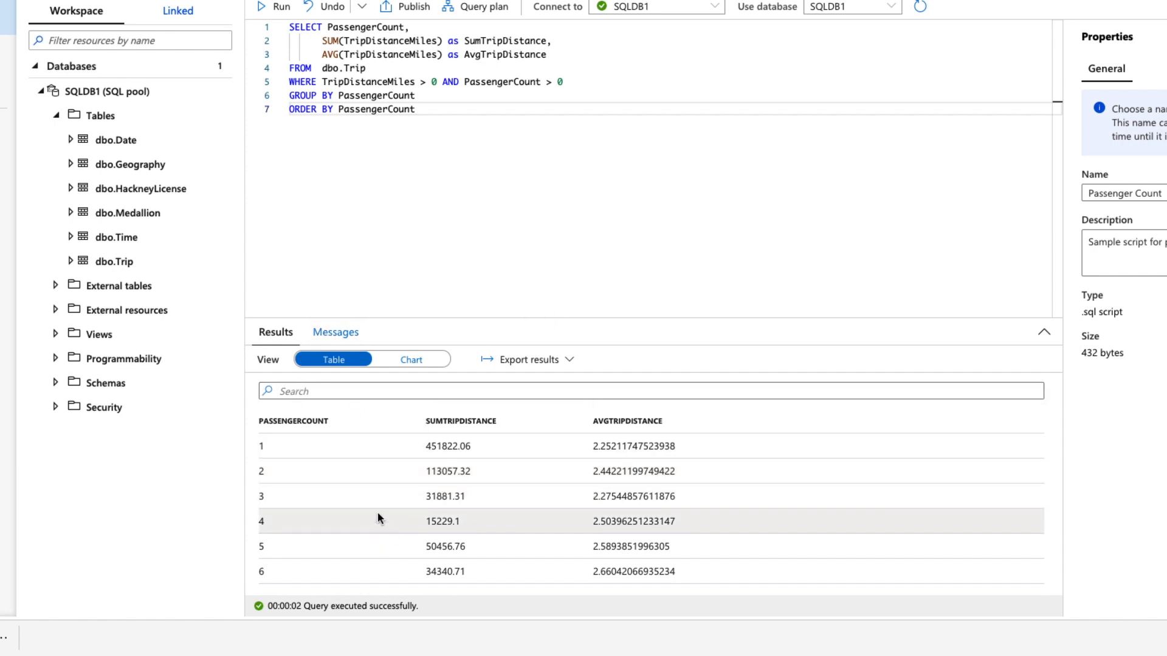
# Step: Display the query results as a chart and review the Connect to and Use database options
pyautogui.click(411, 360)
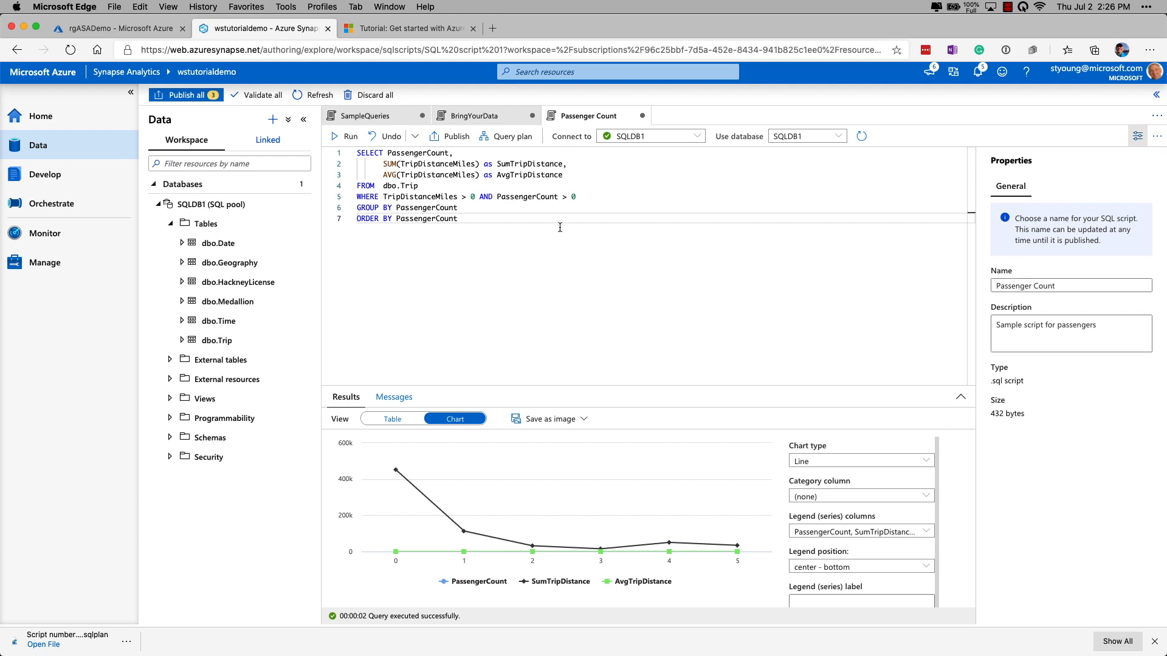
pyautogui.click(697, 137)
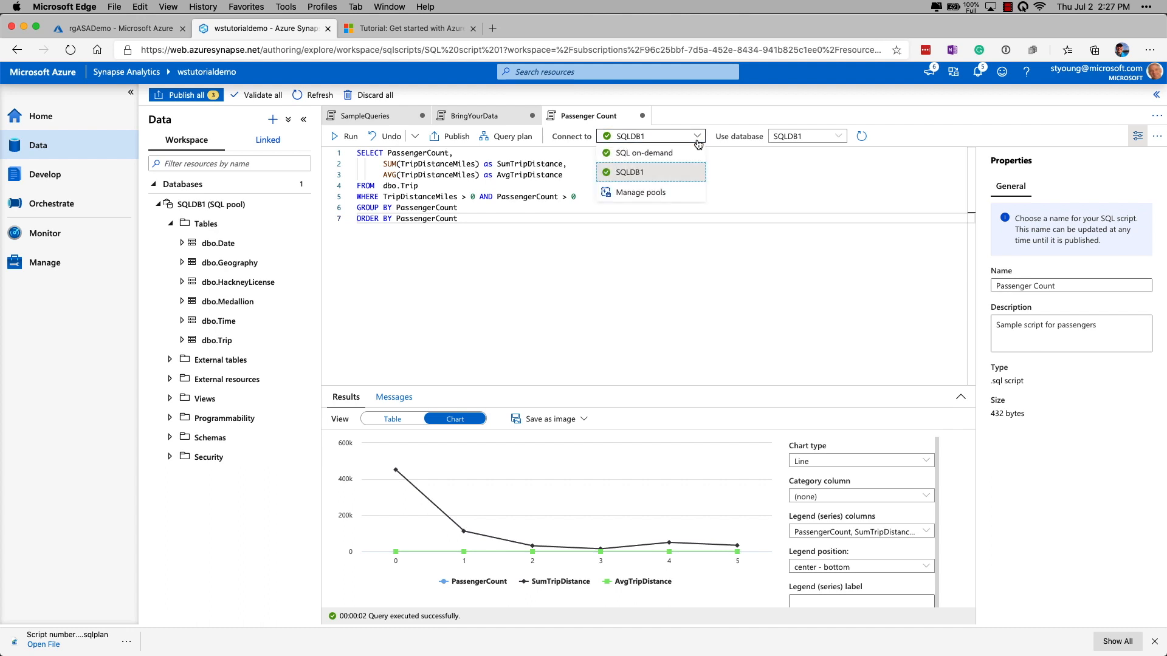
pyautogui.click(723, 163)
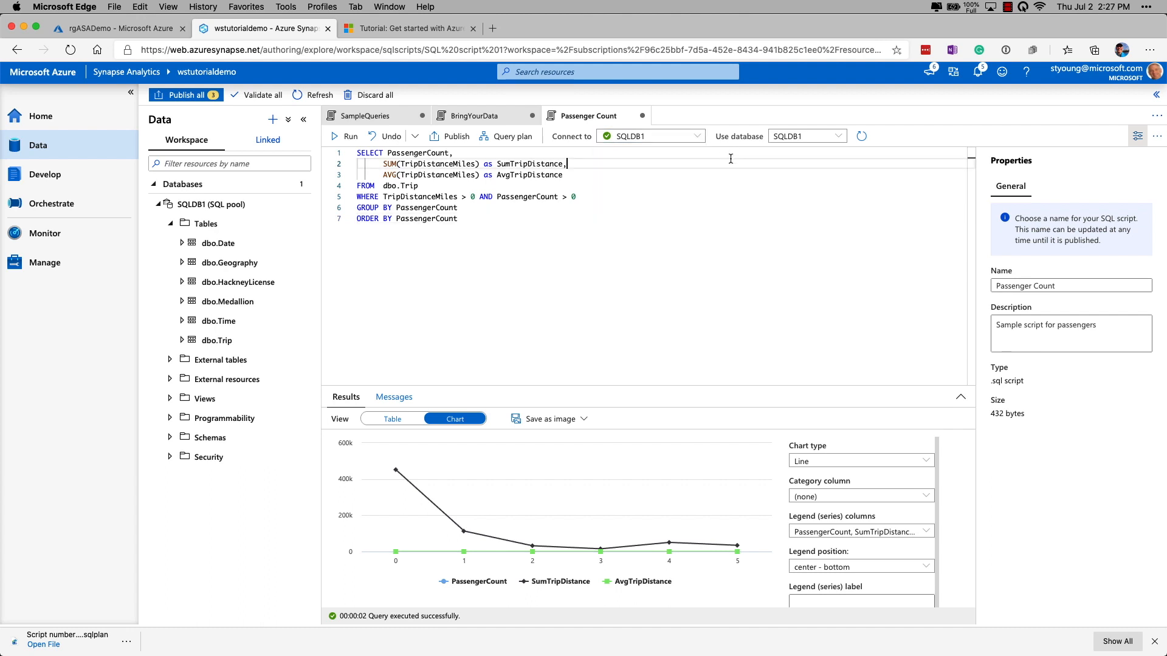
pyautogui.click(839, 138)
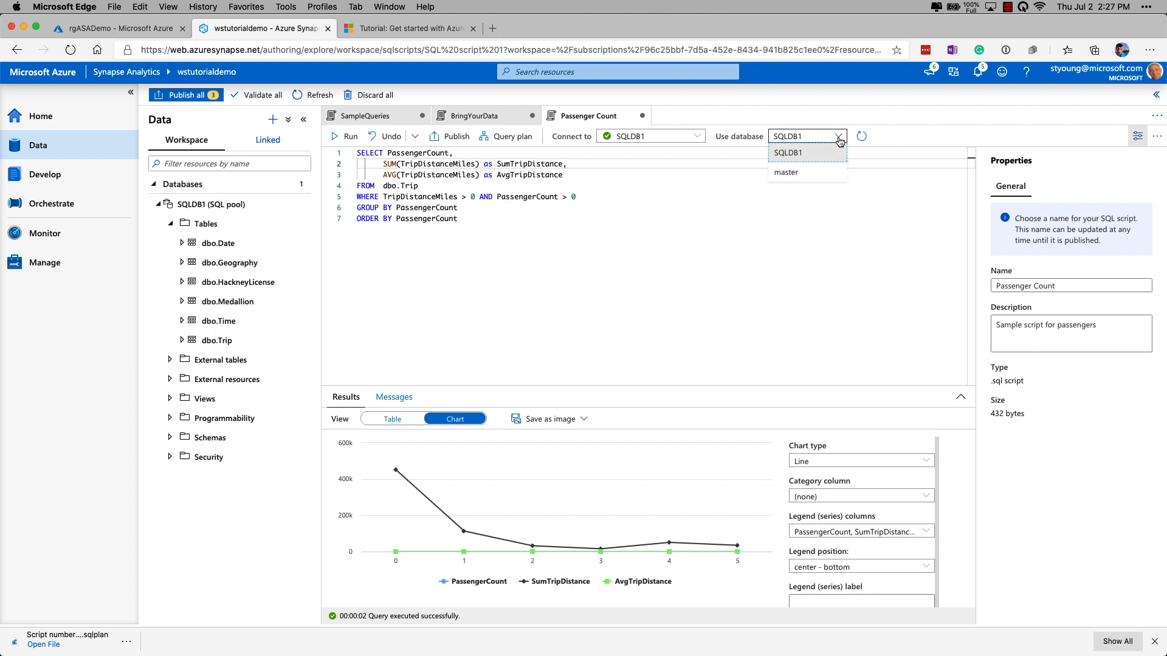
pyautogui.click(685, 205)
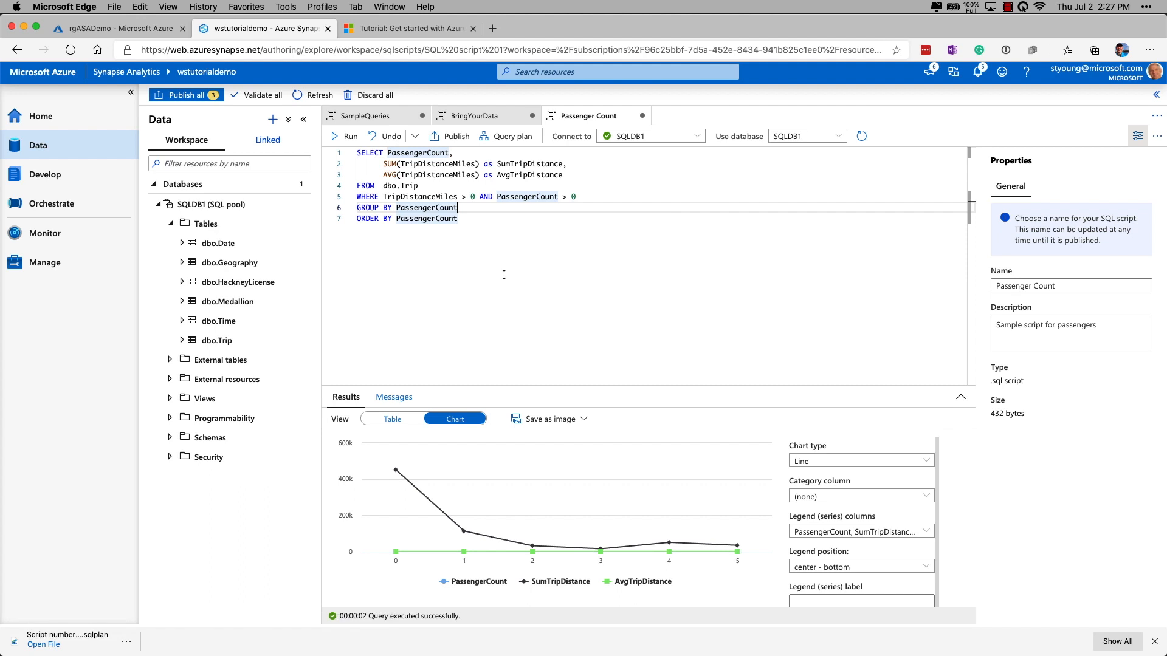
# Step: Publish all pending SQL scripts and open BringYourData from the Develop hub's script list
pyautogui.click(184, 98)
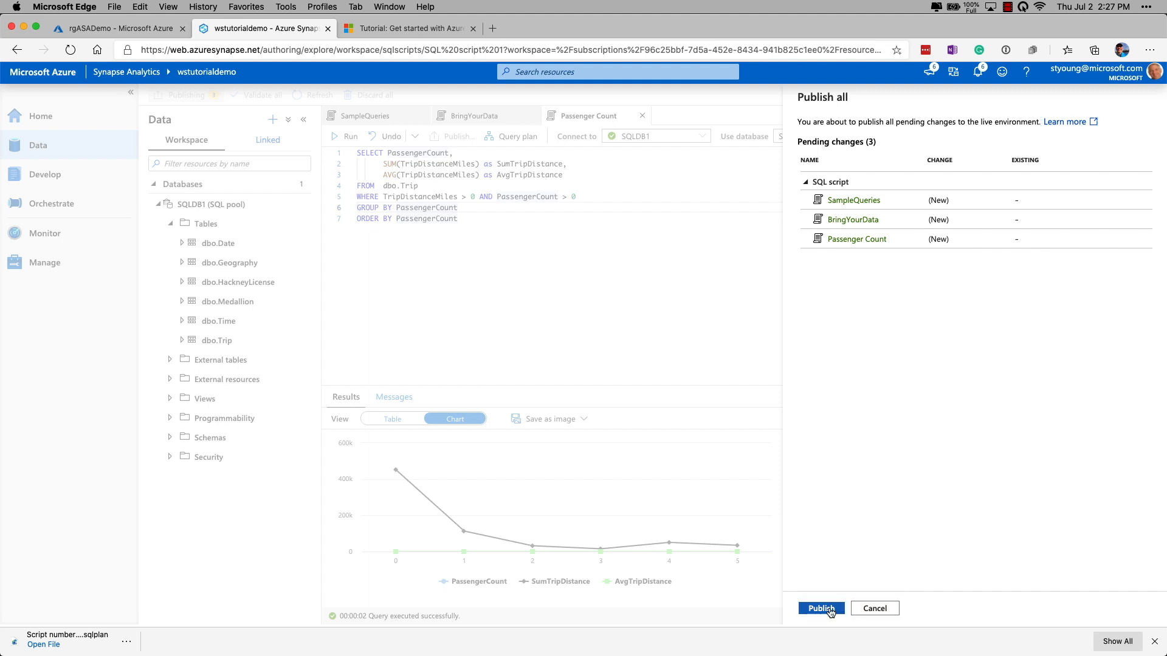
pyautogui.click(834, 611)
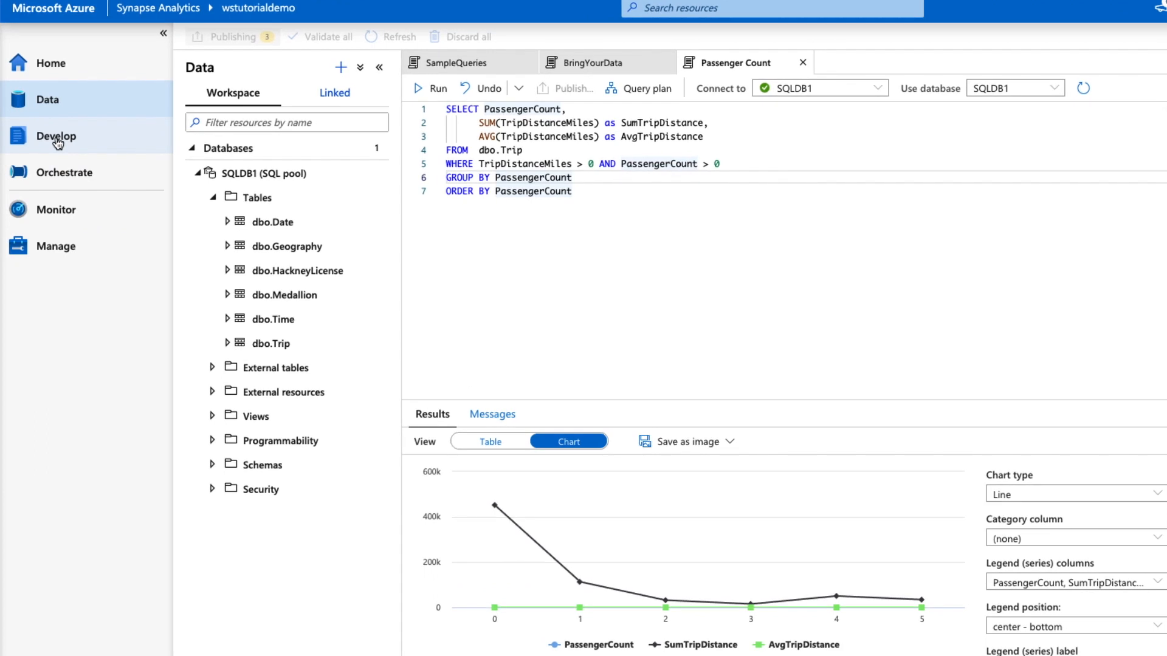
pyautogui.click(57, 137)
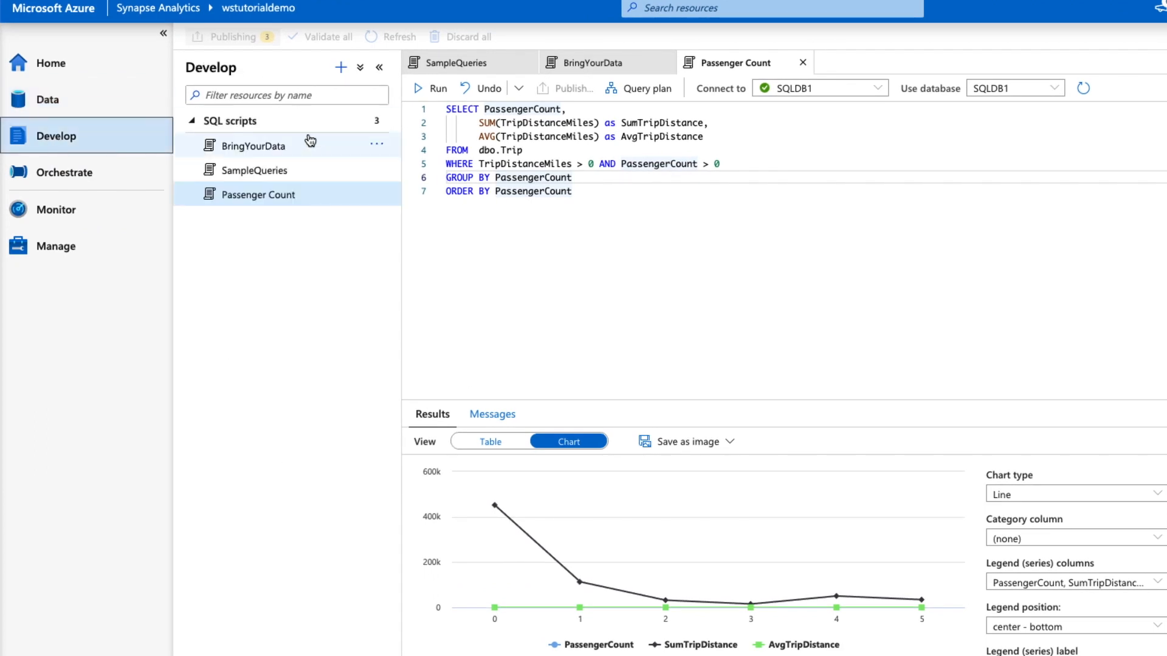
pyautogui.click(266, 147)
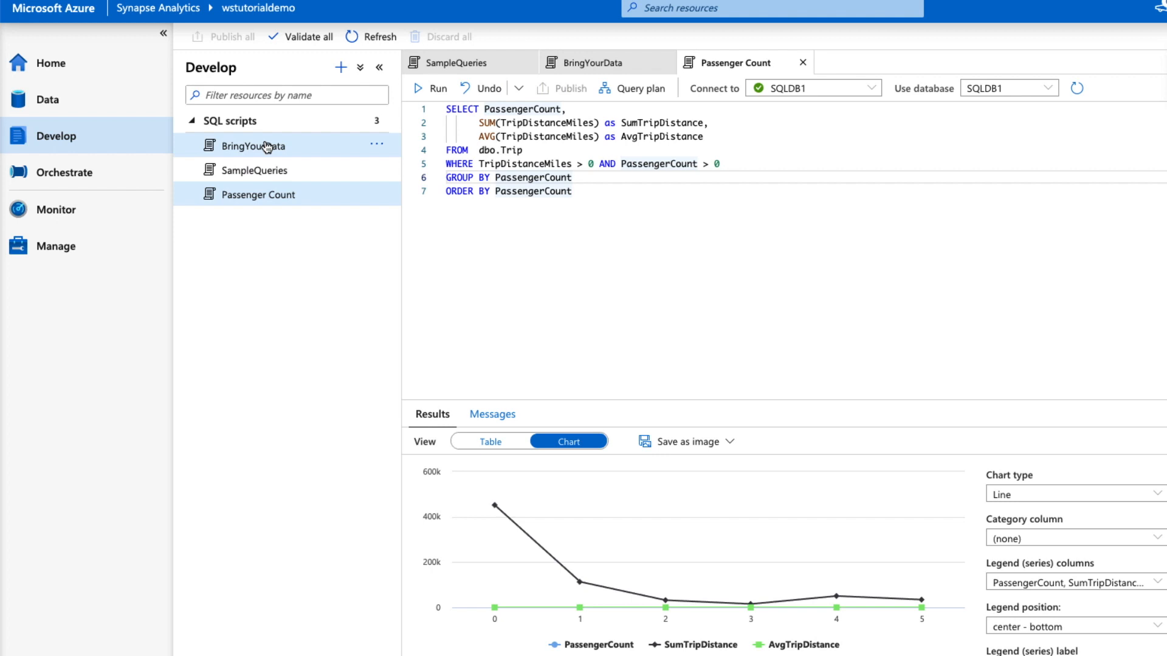
# Step: Open the SampleQueries, Passenger Count and BringYourData scripts in turn
pyautogui.click(255, 171)
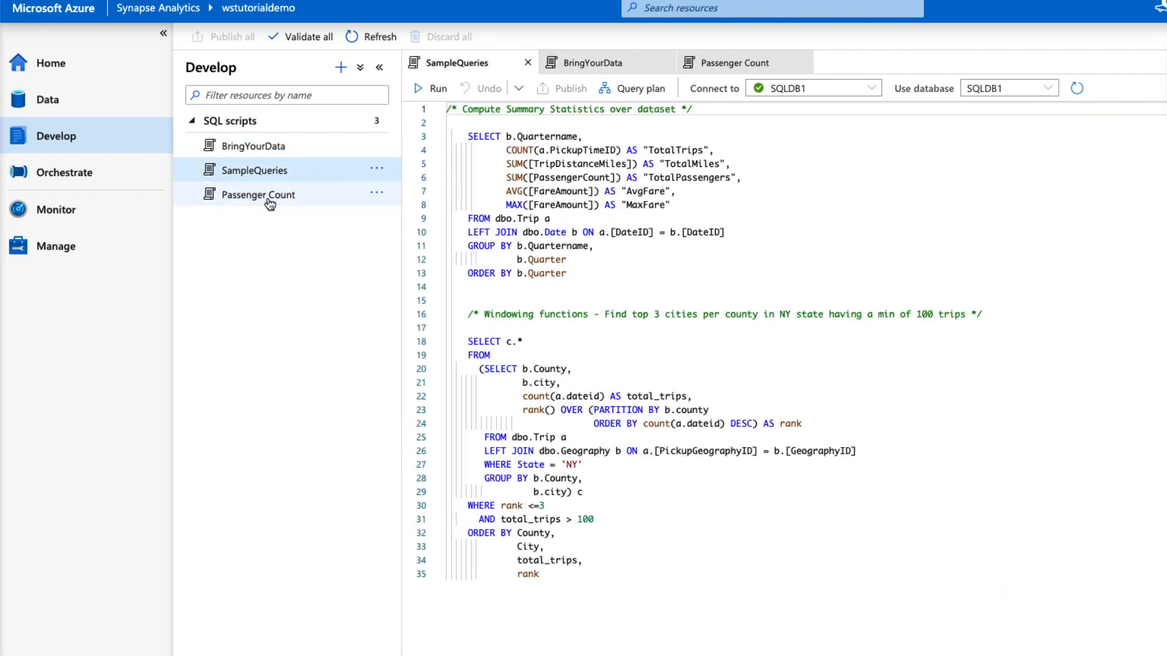
pyautogui.click(270, 203)
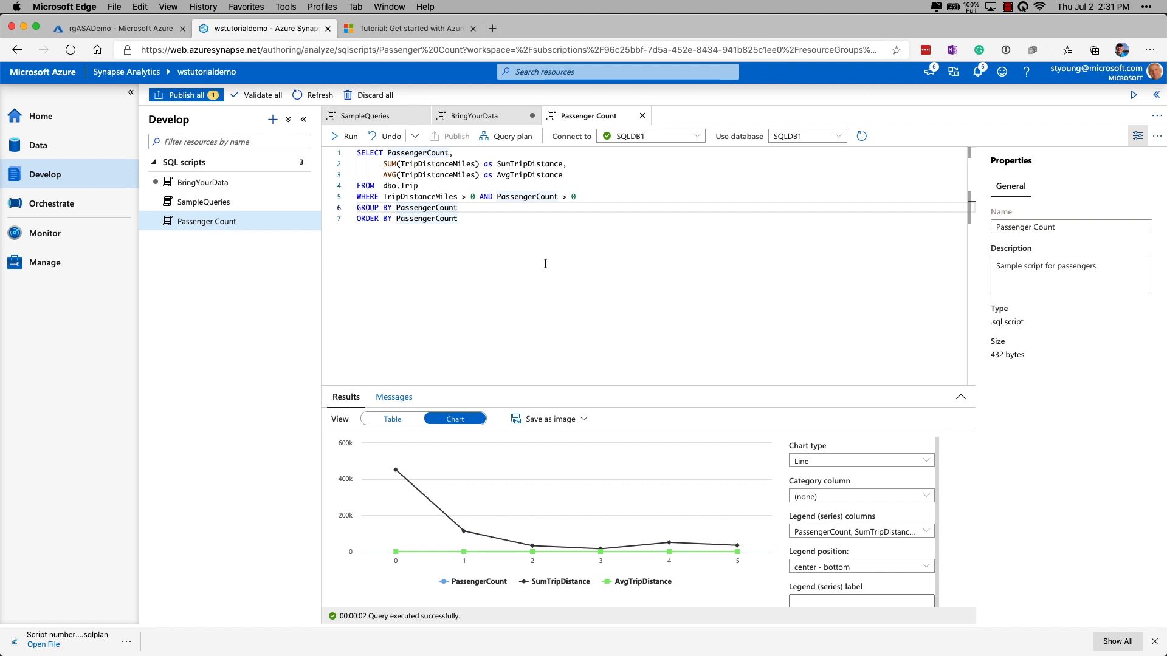
pyautogui.click(472, 118)
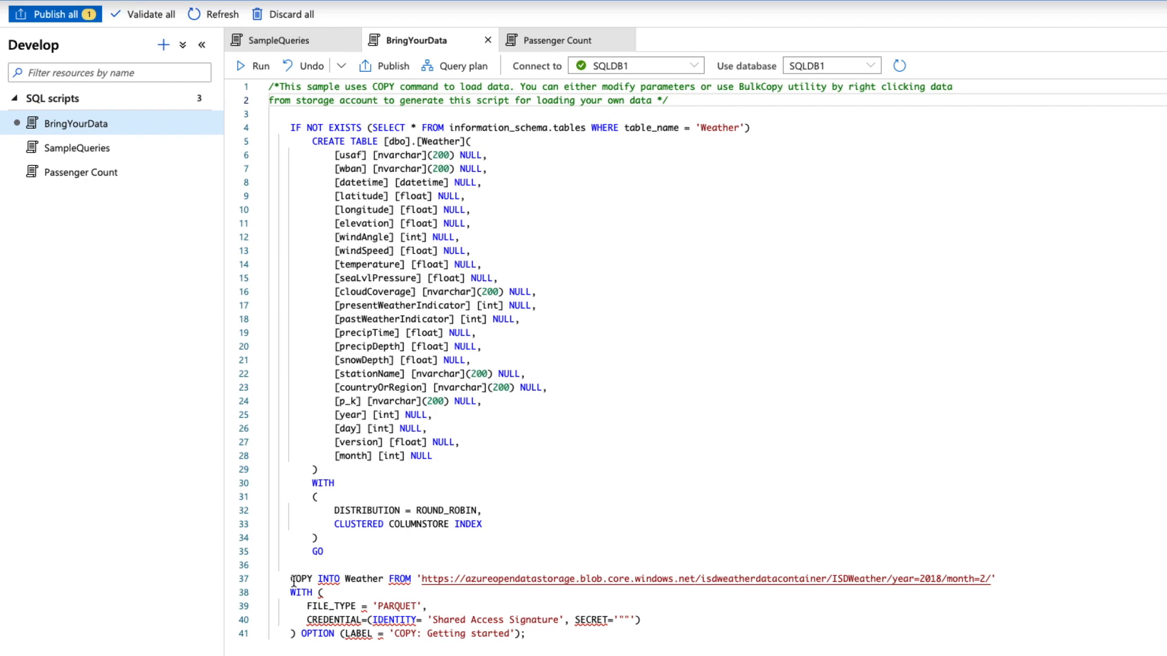
# Step: Run the BringYourData script that creates the Weather table and loads weather data with COPY INTO
pyautogui.moveTo(289, 579); pyautogui.dragTo(323, 579)
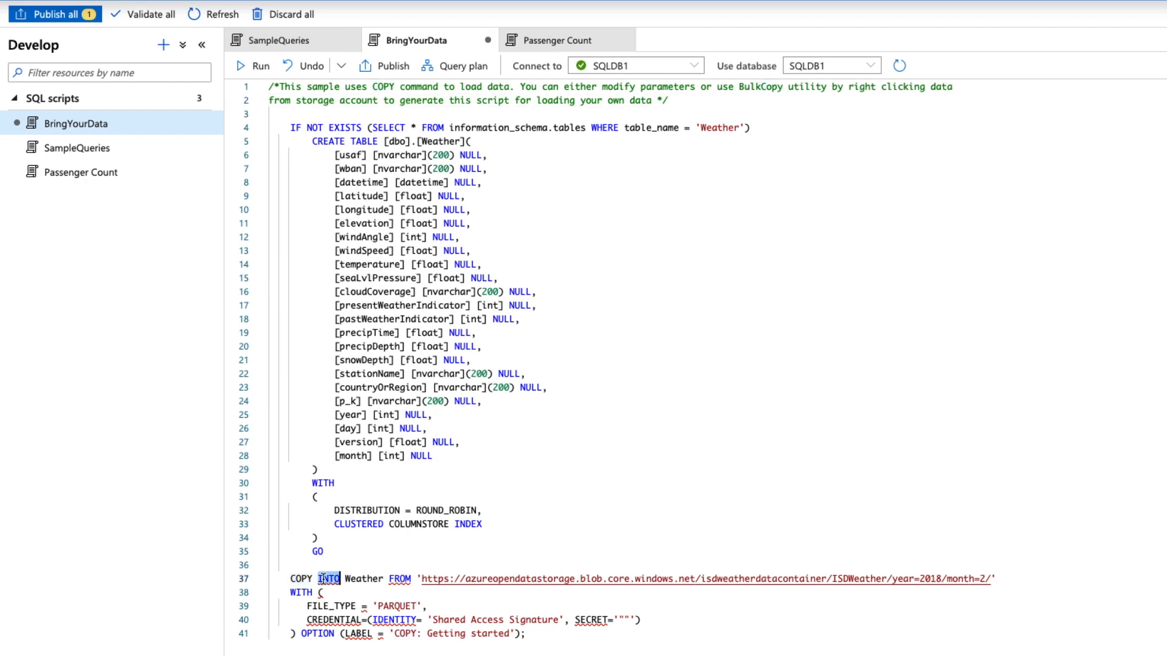
pyautogui.doubleClick(364, 579)
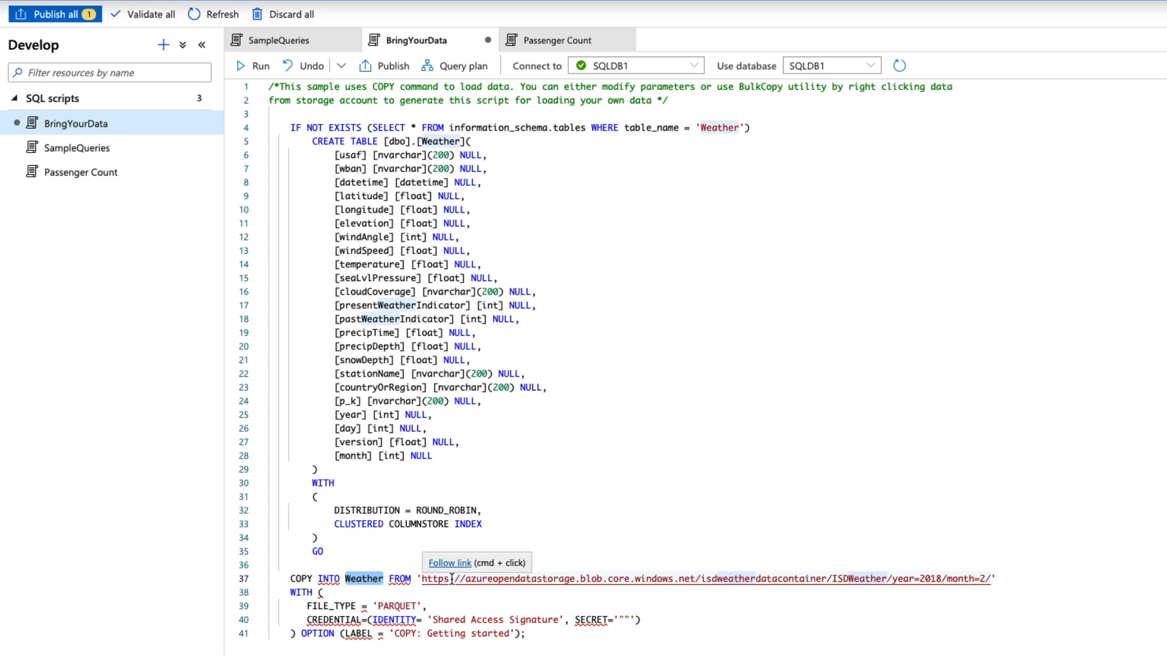
pyautogui.moveTo(451, 579); pyautogui.dragTo(1001, 580)
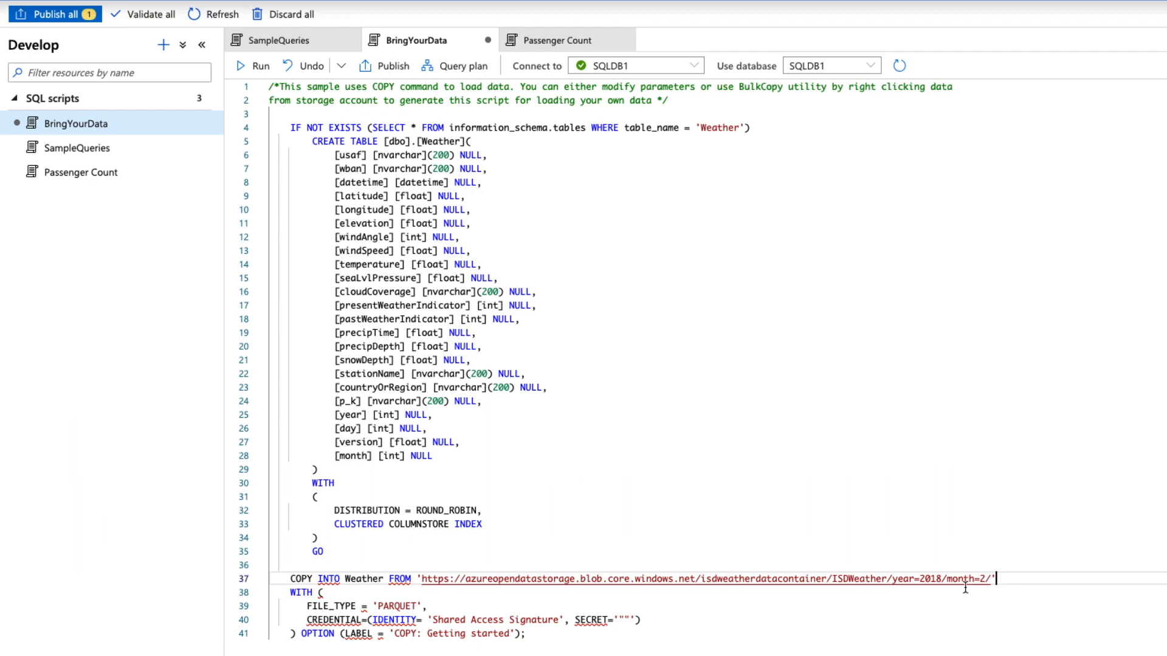
pyautogui.click(394, 606)
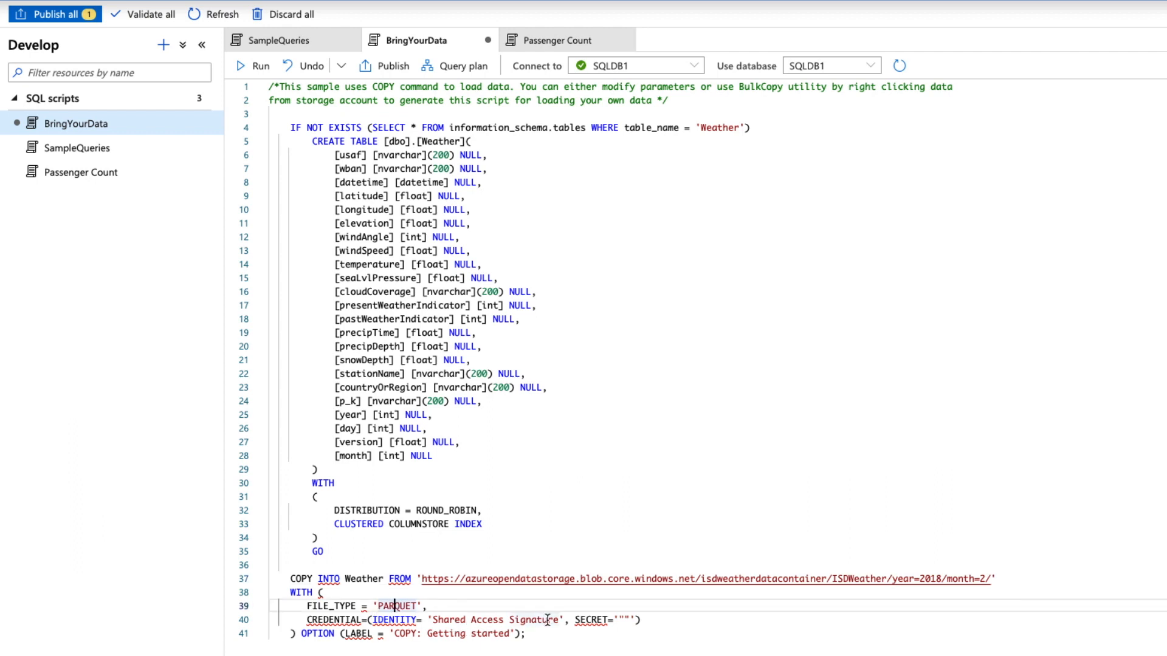
pyautogui.click(535, 512)
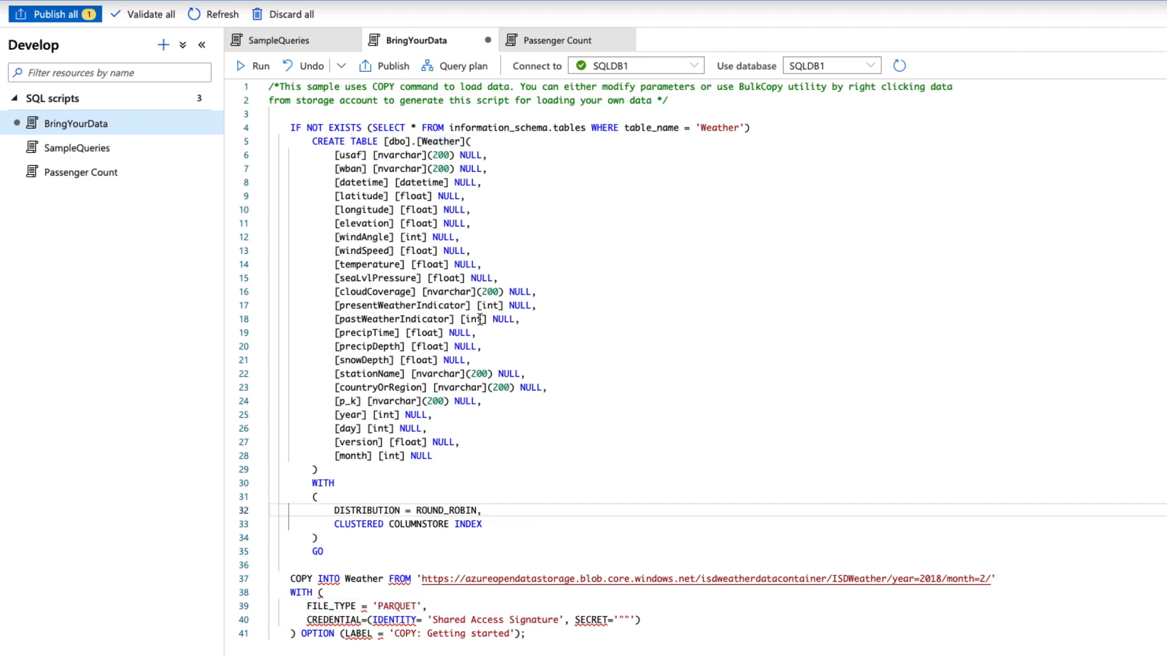
pyautogui.click(257, 67)
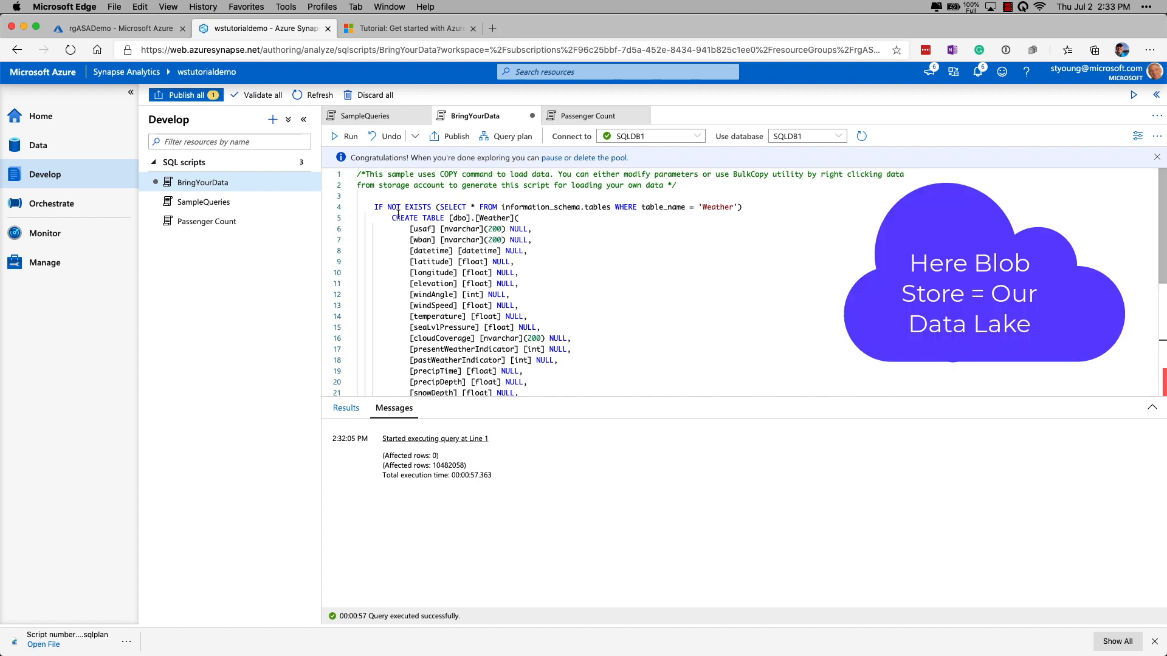
# Step: Refresh the SQLDB1 database in the Data hub and expand its Tables folder
pyautogui.click(34, 148)
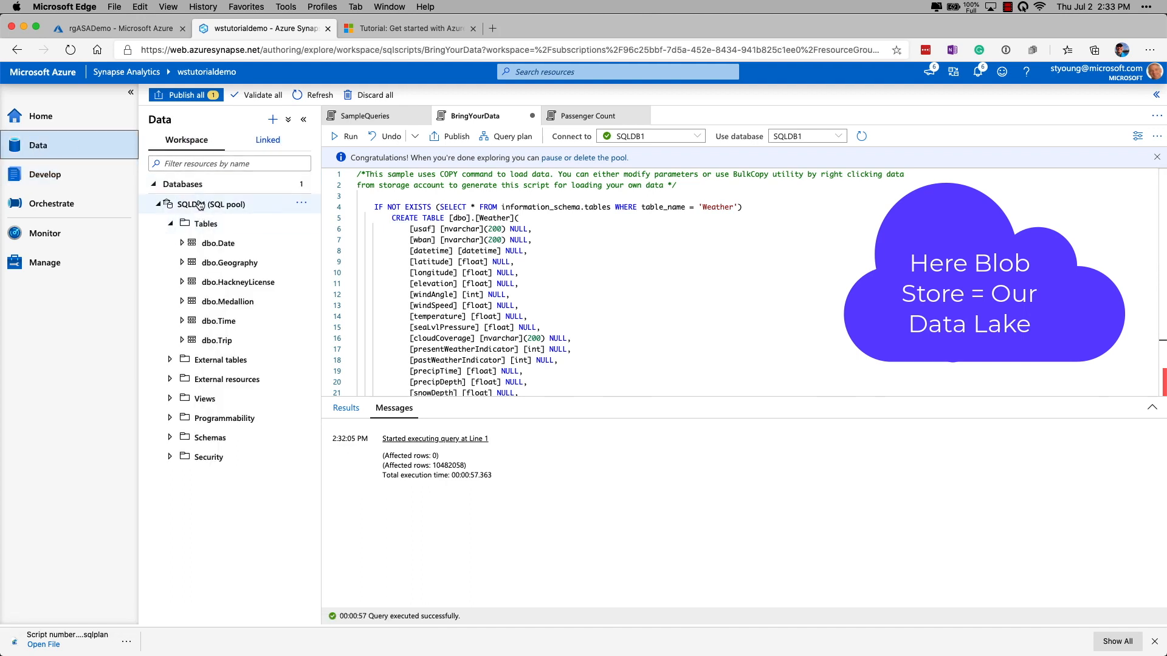
pyautogui.click(302, 203)
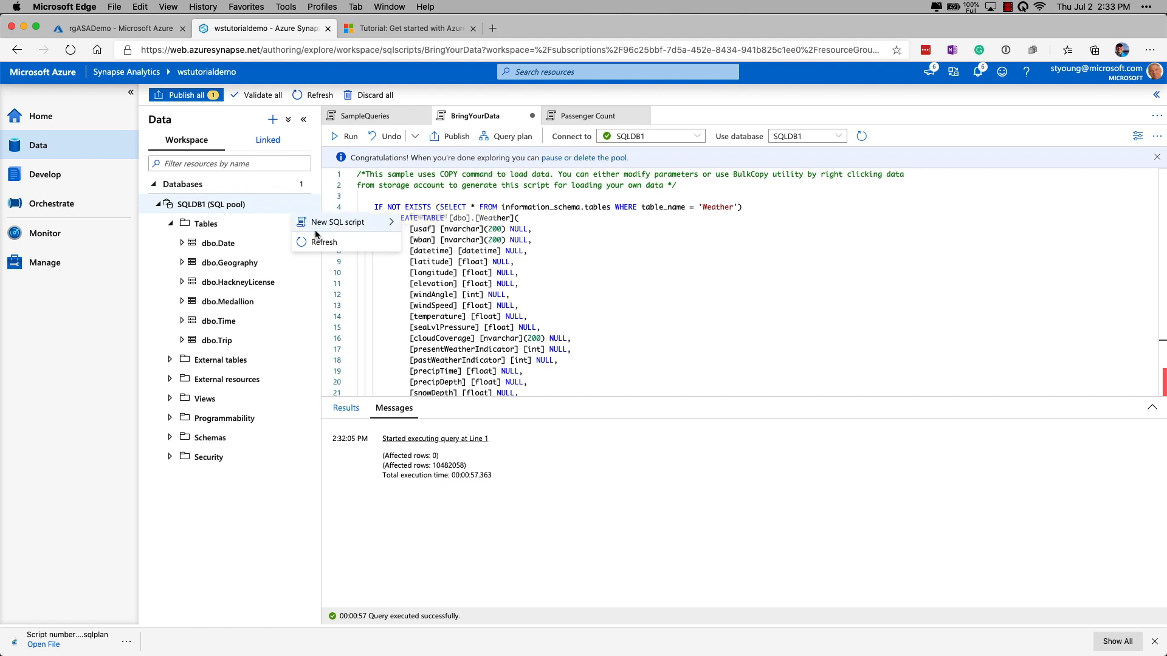
pyautogui.click(322, 242)
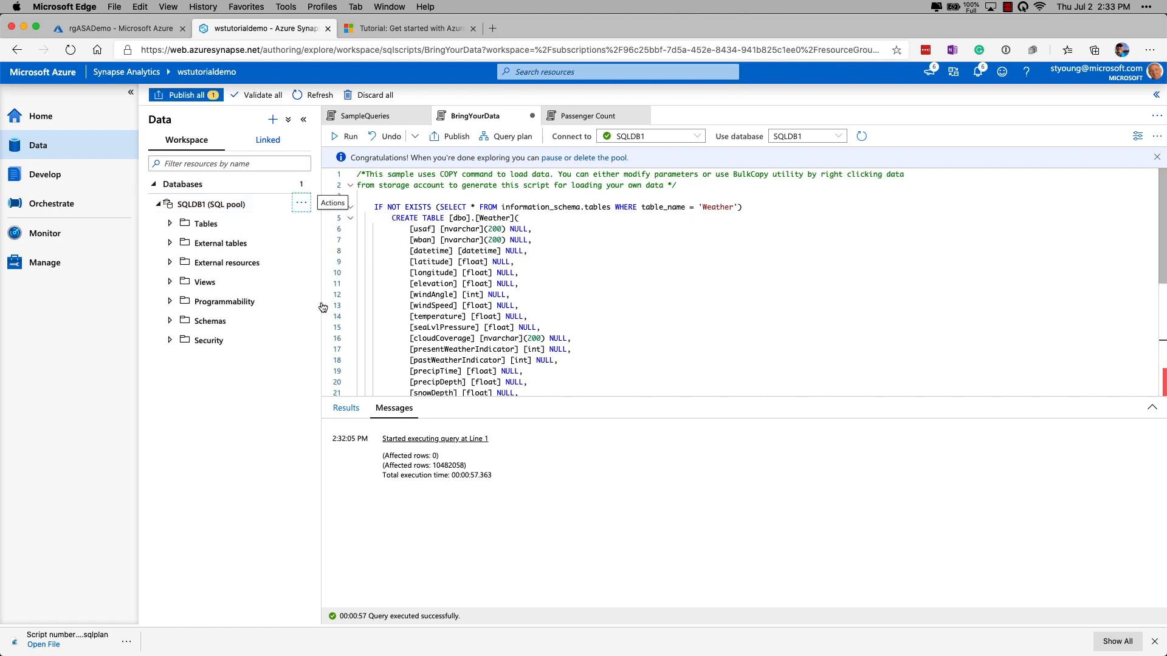
pyautogui.click(170, 224)
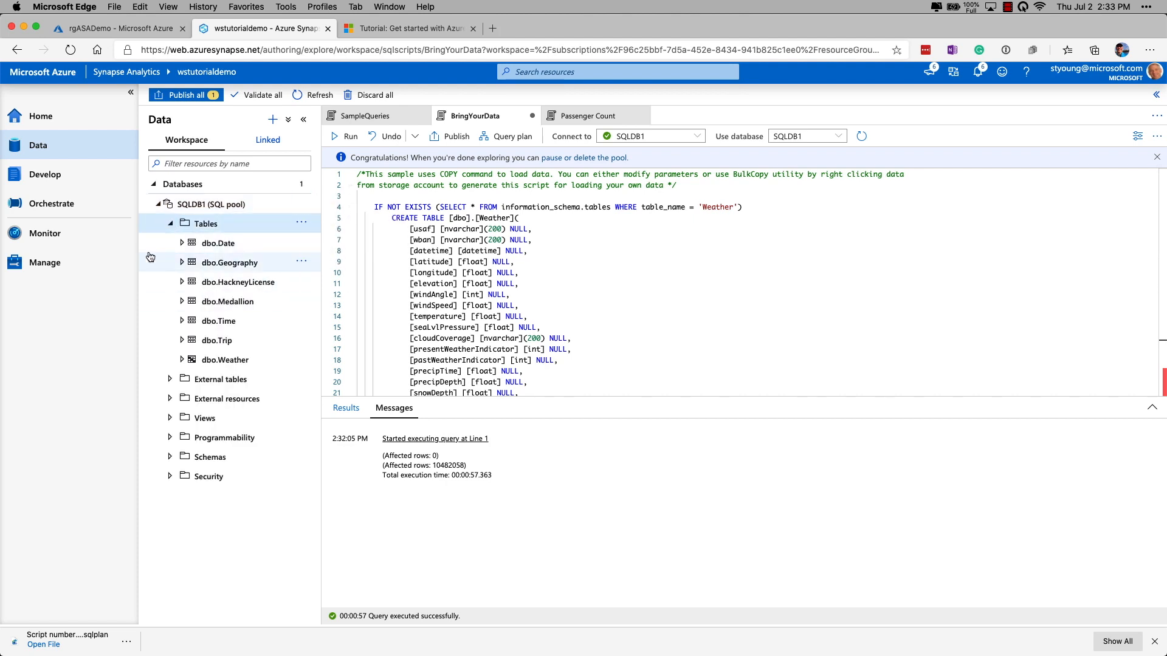
# Step: Create a new SQL script selecting the top 100 rows from dbo.Weather
pyautogui.rightClick(231, 361)
pyautogui.moveTo(338, 381)
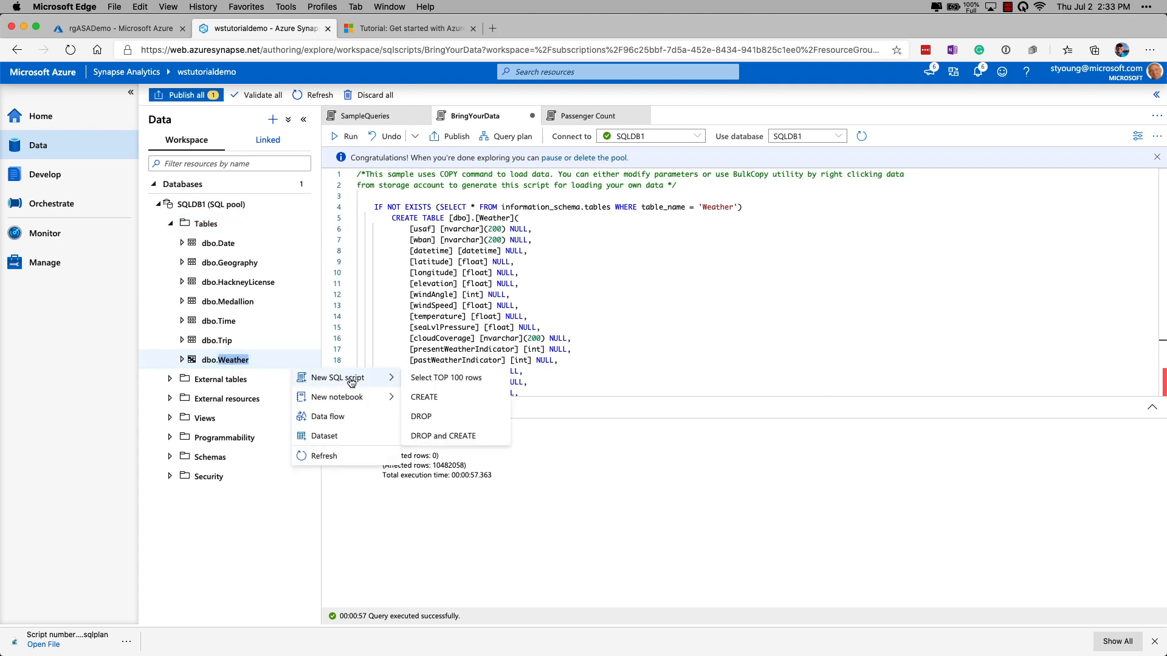
pyautogui.click(454, 377)
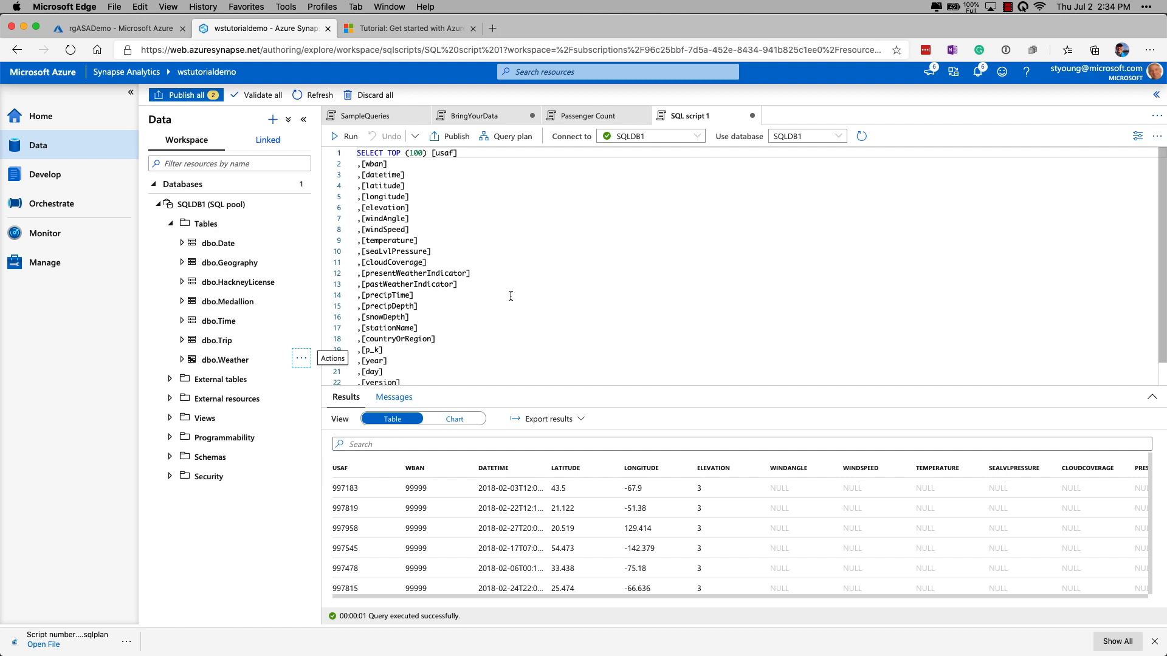
# Step: Publish all pending changes, including the edited BringYourData script and the new SQL script 1
pyautogui.click(474, 118)
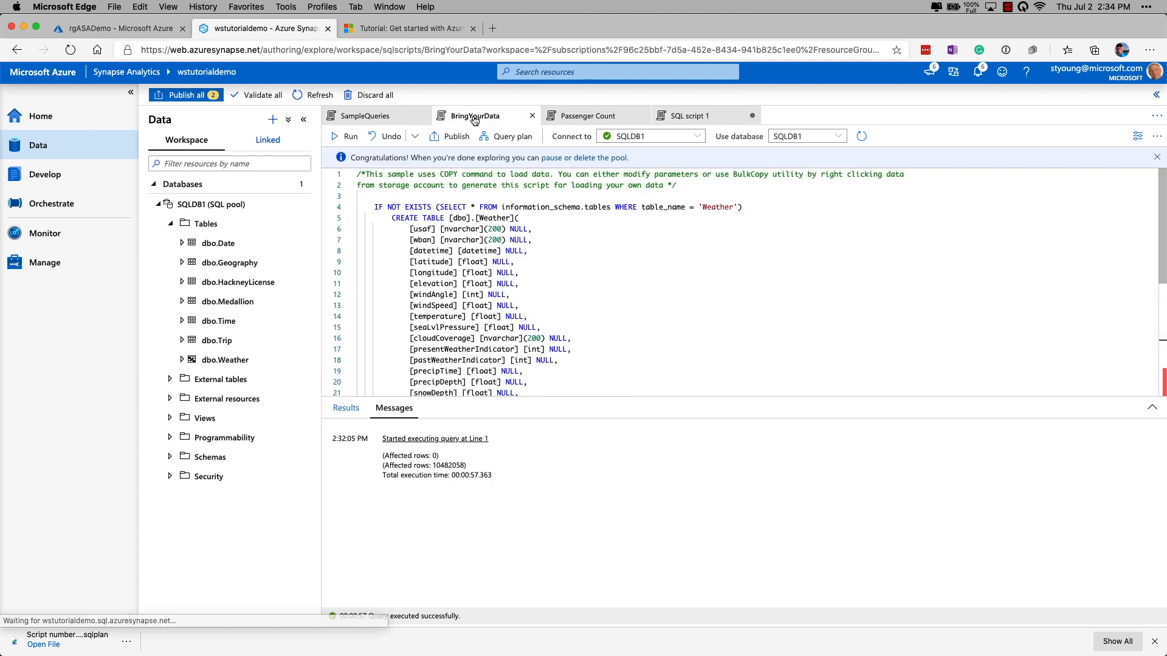
pyautogui.scroll(-5, 553, 317)
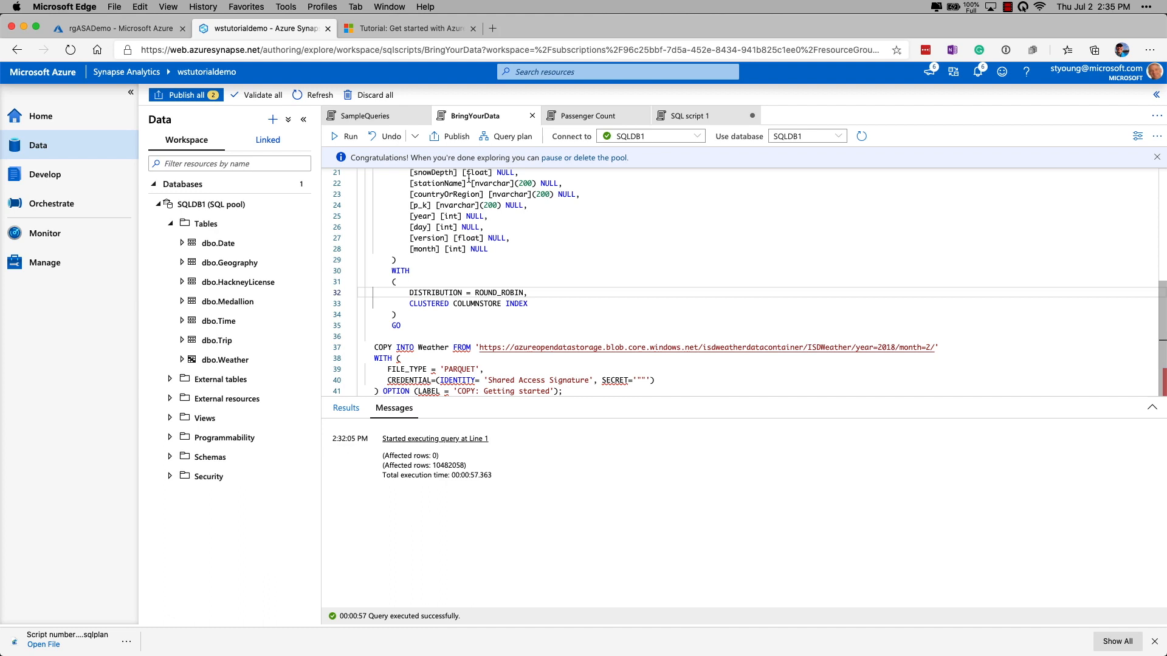
pyautogui.click(186, 97)
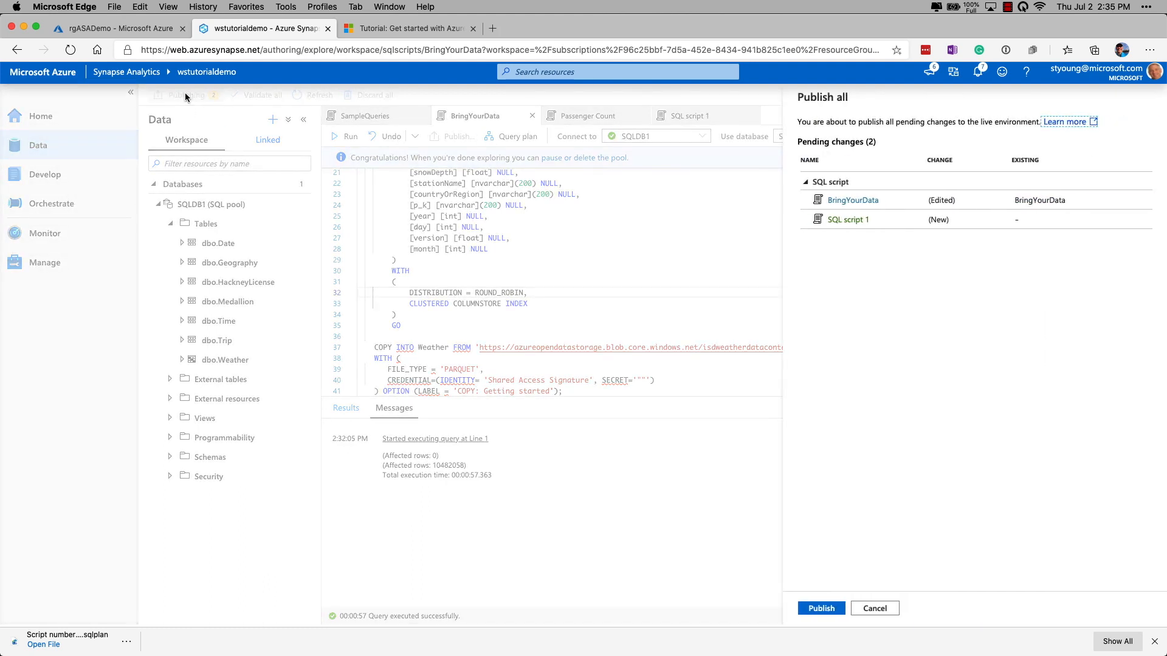
pyautogui.click(817, 609)
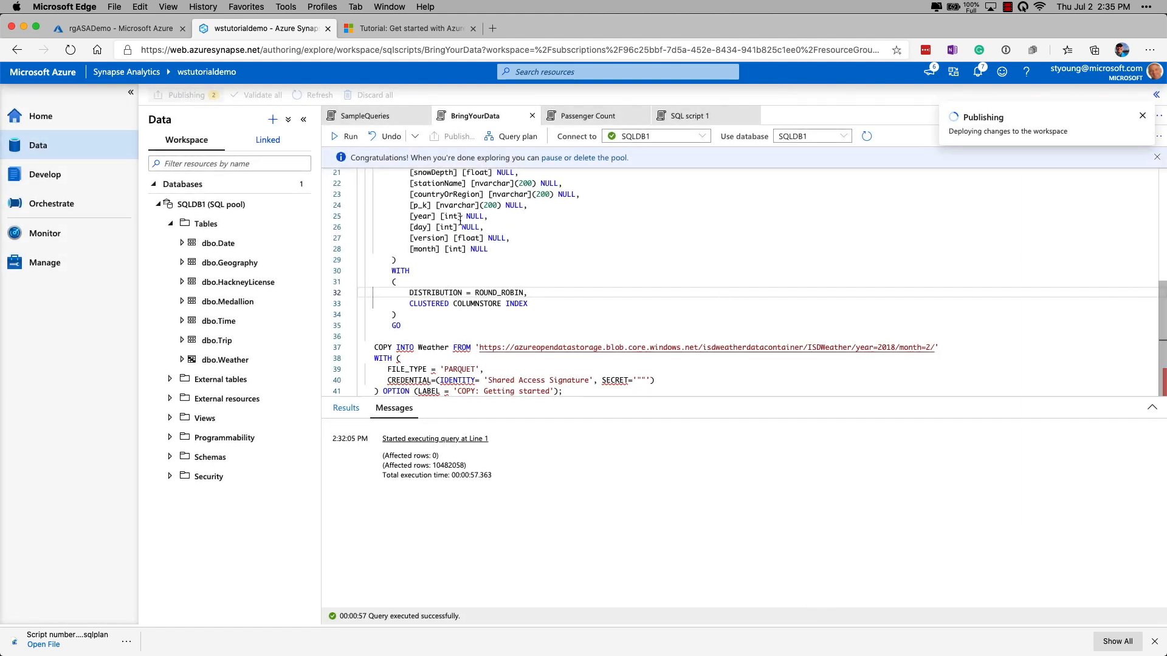
# Step: Pause the SQLDB1 SQL pool from the Manage hub's SQL pools list
pyautogui.click(42, 266)
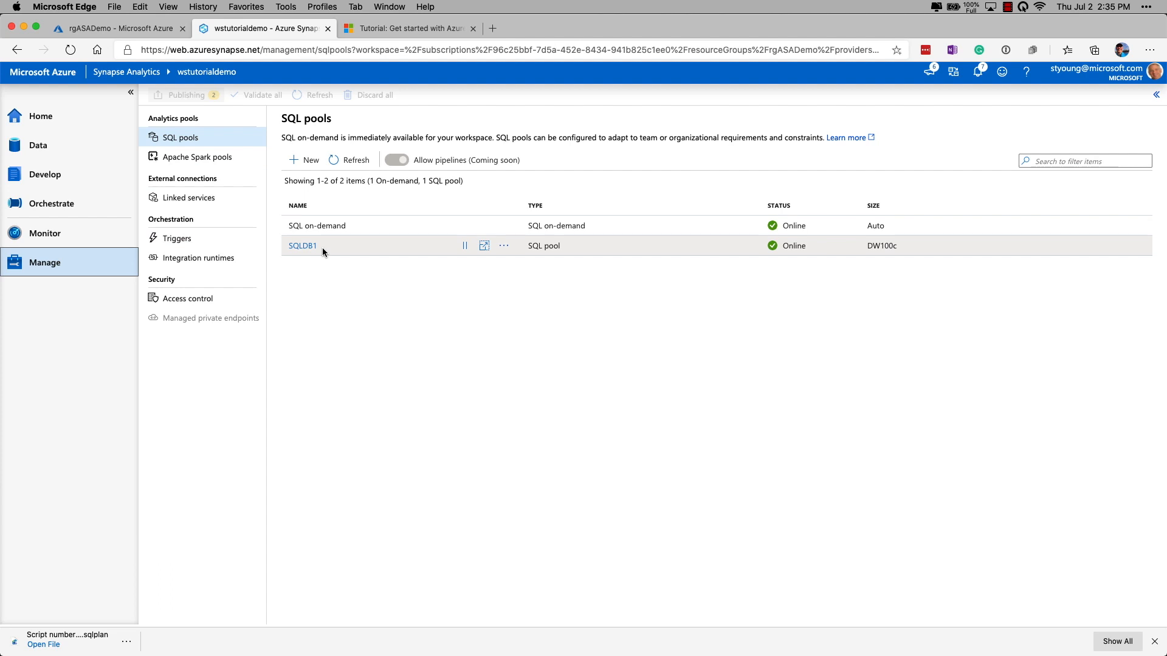
pyautogui.click(466, 246)
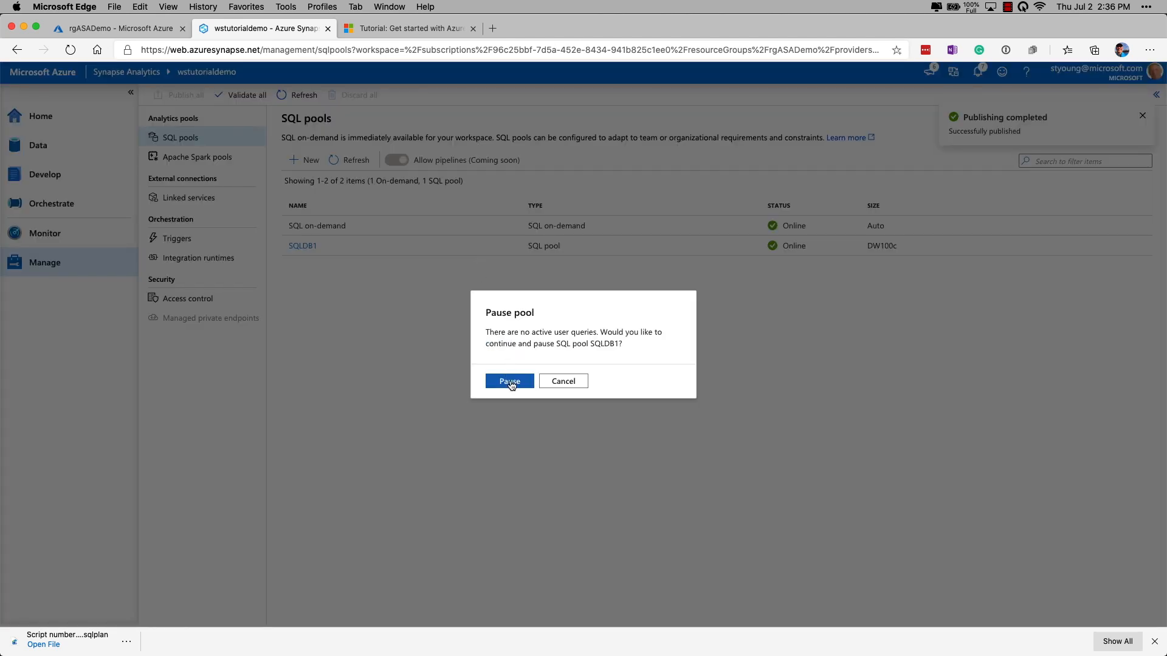
pyautogui.click(510, 381)
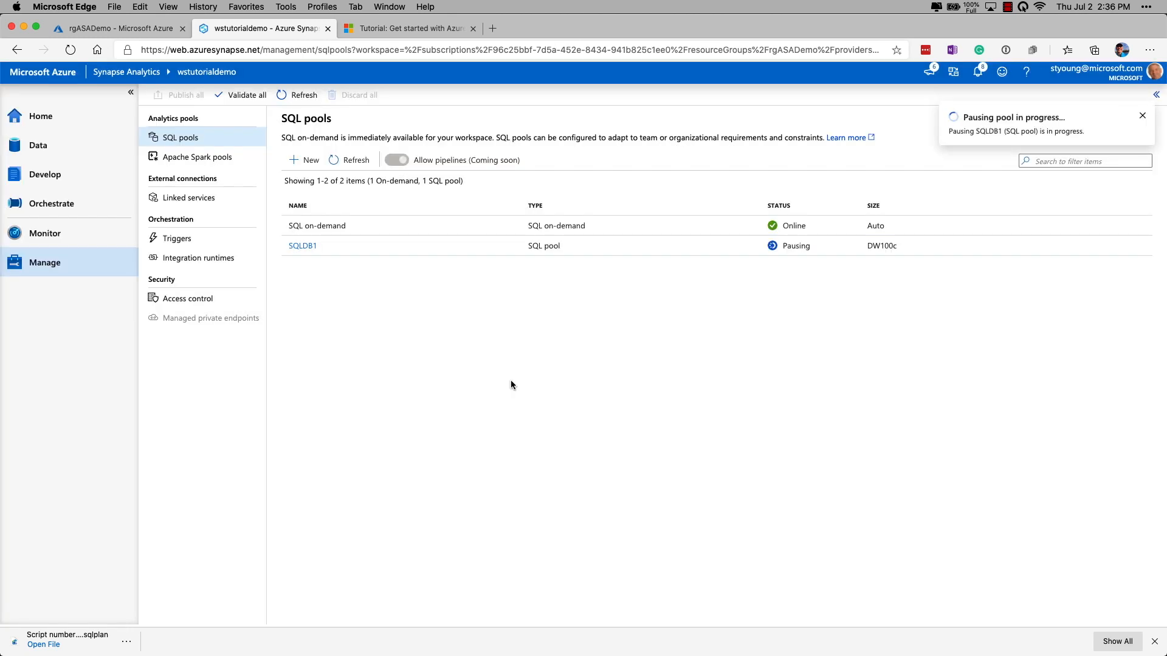